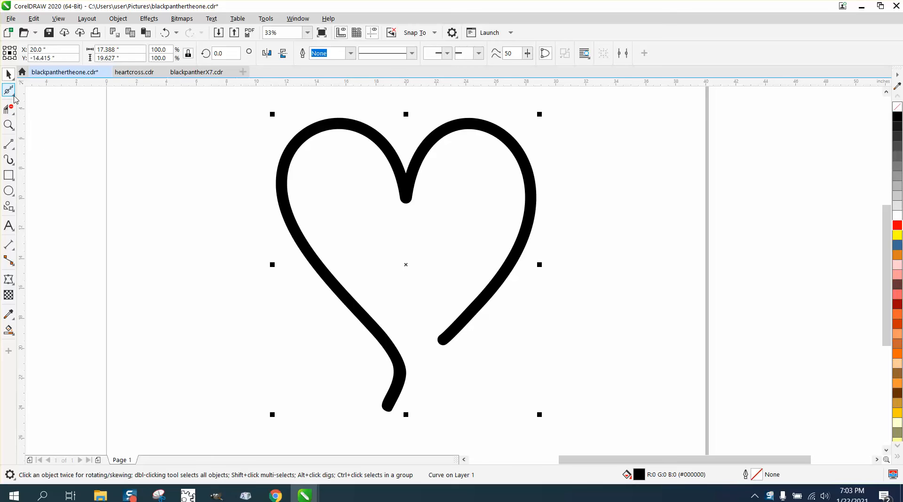
Step: Remove the heart's black fill and give it a thin black outline
click(13, 94)
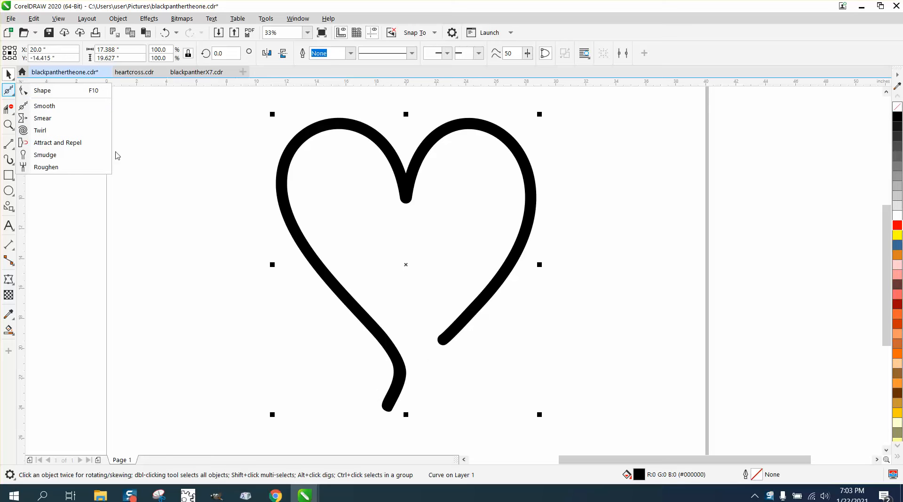
click(42, 90)
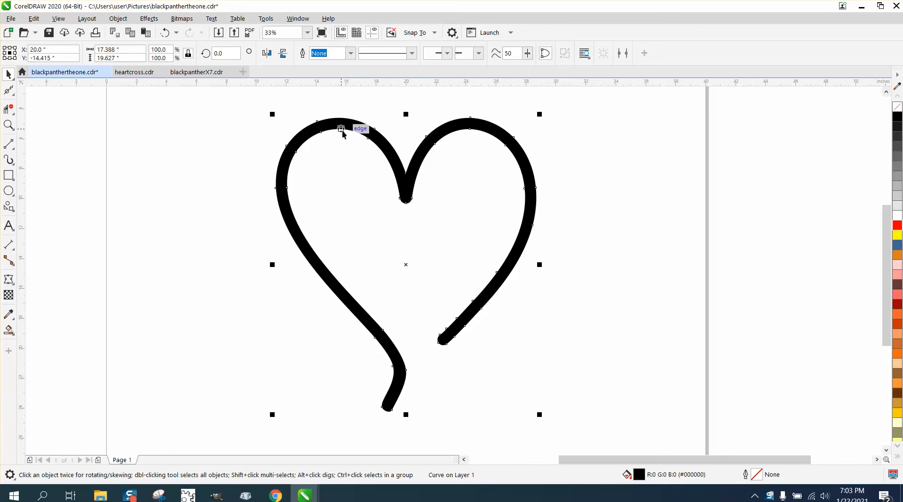
click(897, 107)
right_click(897, 117)
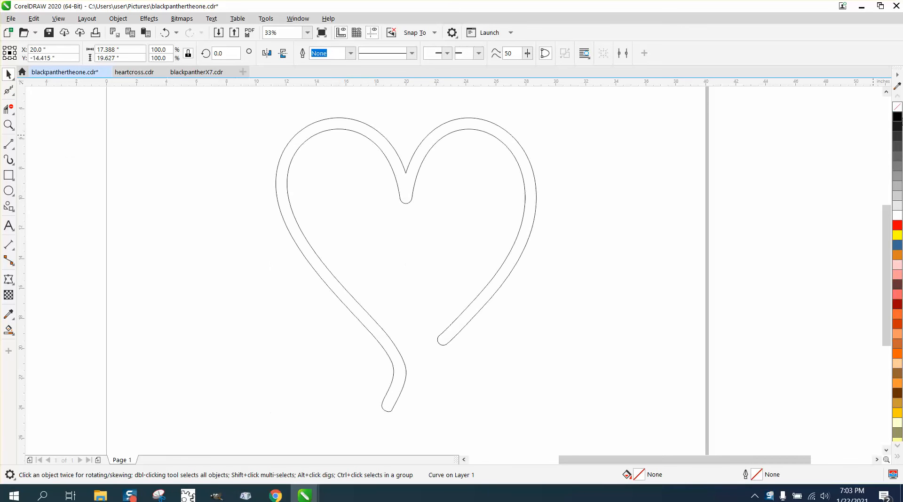
Step: Select the six nodes of the heart's lower tail and shift them slightly to the right
click(16, 97)
click(33, 89)
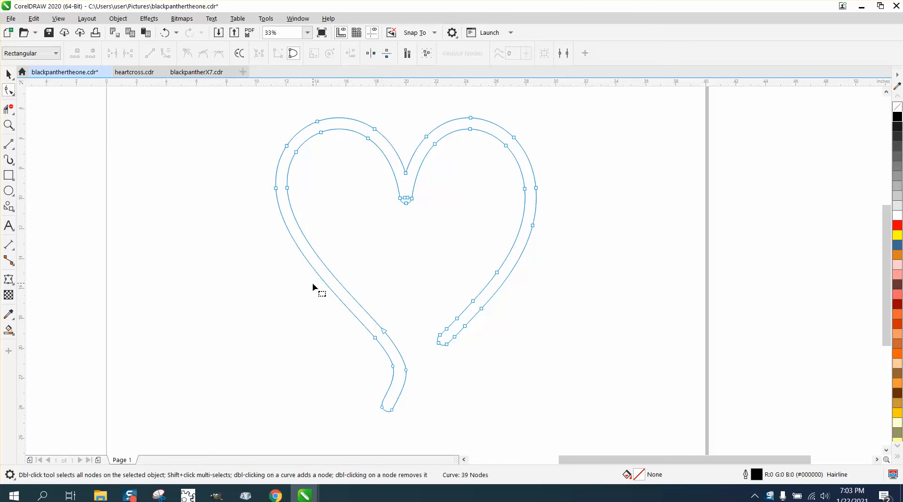
mouse_move(416, 427)
mouse_down()
mouse_move(439, 436)
mouse_move(425, 426)
mouse_up()
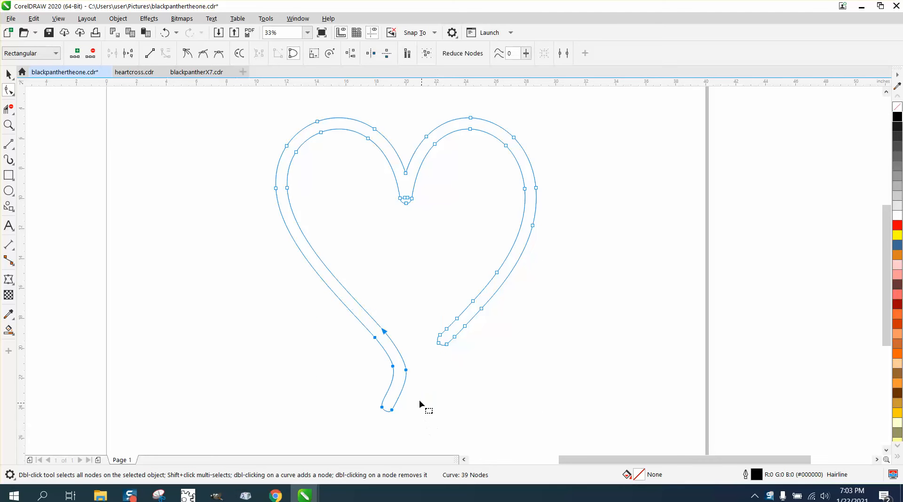
drag(407, 372, 418, 374)
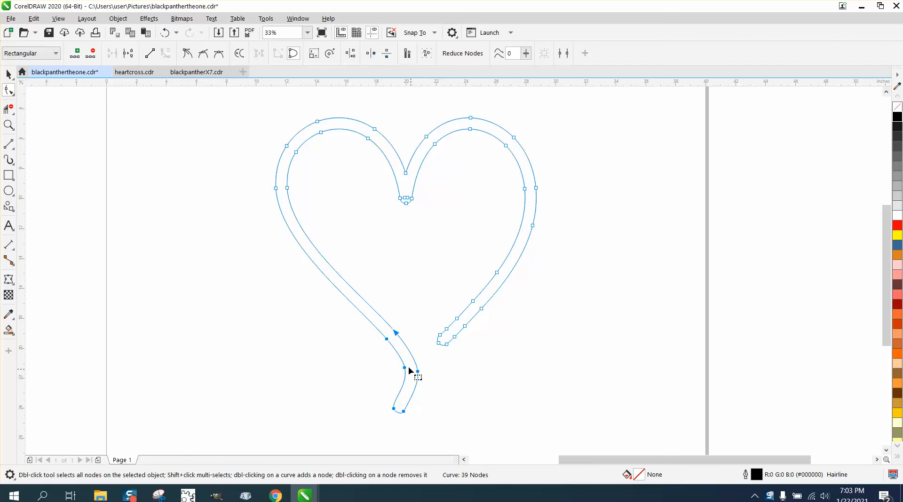
click(371, 351)
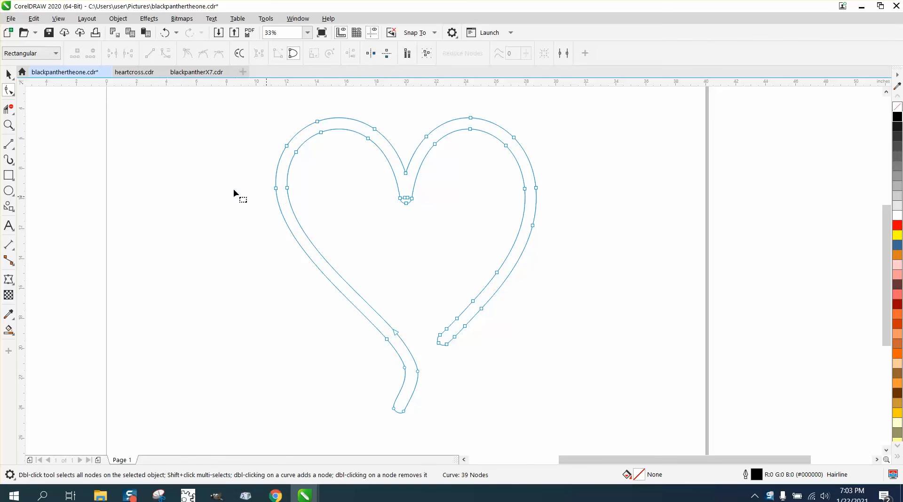
Step: Smooth the heart's outline with the Smooth tool, using a 4.0-inch nib
click(13, 113)
click(13, 113)
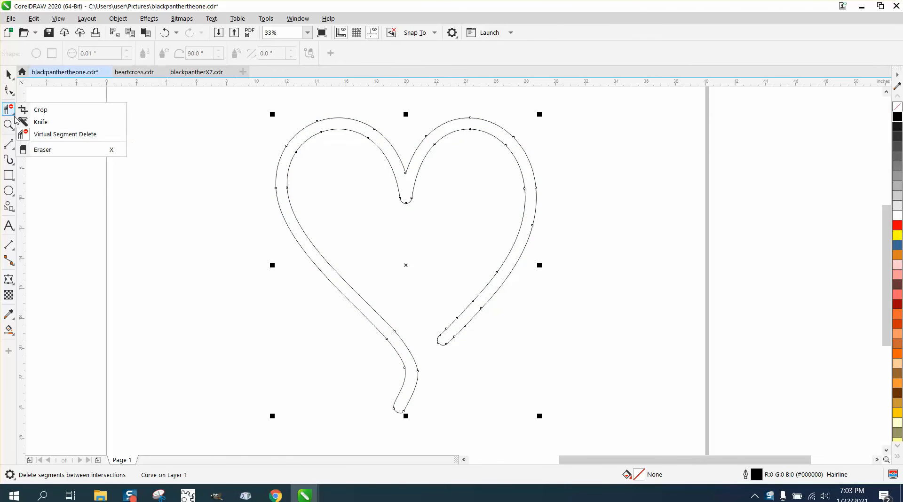
mouse_move(6, 93)
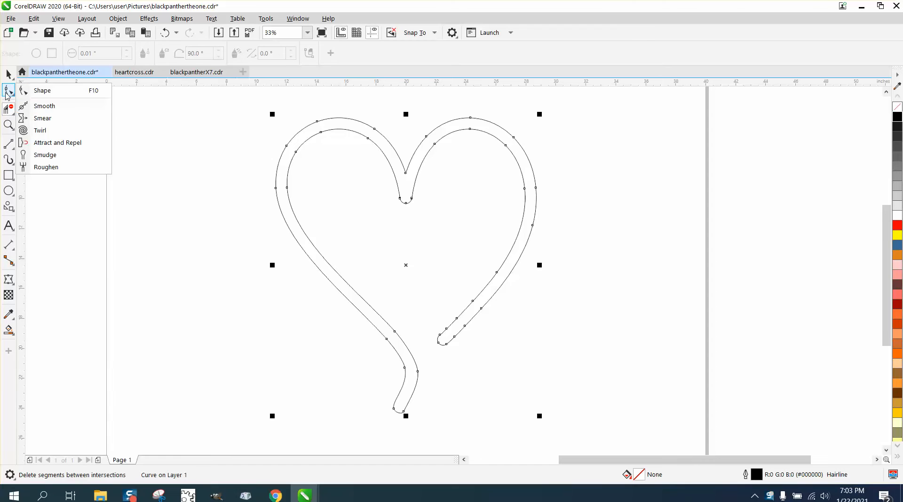
click(46, 111)
mouse_move(477, 309)
mouse_down()
mouse_move(462, 324)
mouse_move(495, 289)
mouse_move(529, 171)
mouse_move(414, 178)
mouse_move(347, 146)
mouse_move(359, 347)
mouse_move(397, 417)
mouse_move(328, 402)
mouse_up()
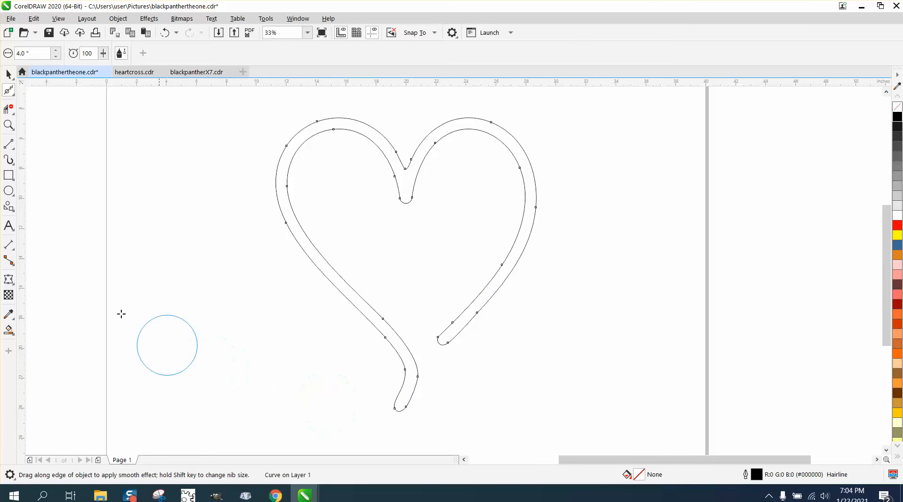
Step: Try overlaying a horizontally mirrored copy of the heart, inspect the crossing tails, and undo the copy
click(9, 74)
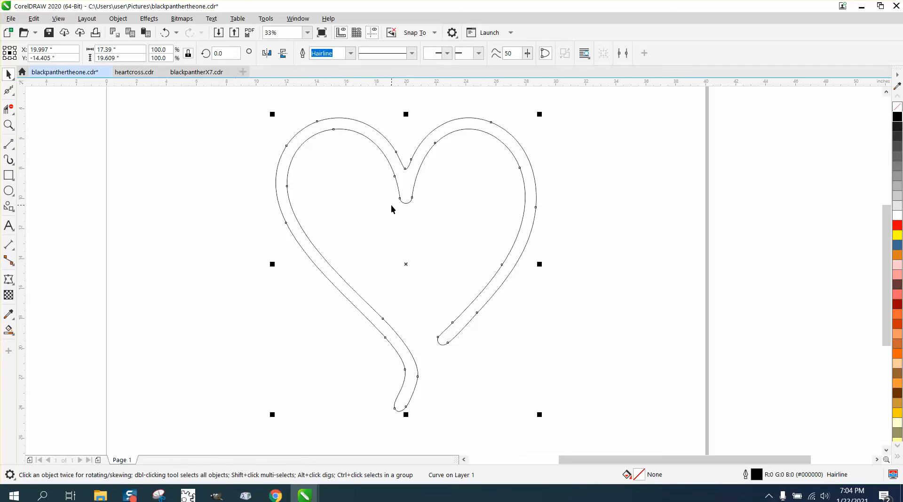
scroll(395, 199, down, 2)
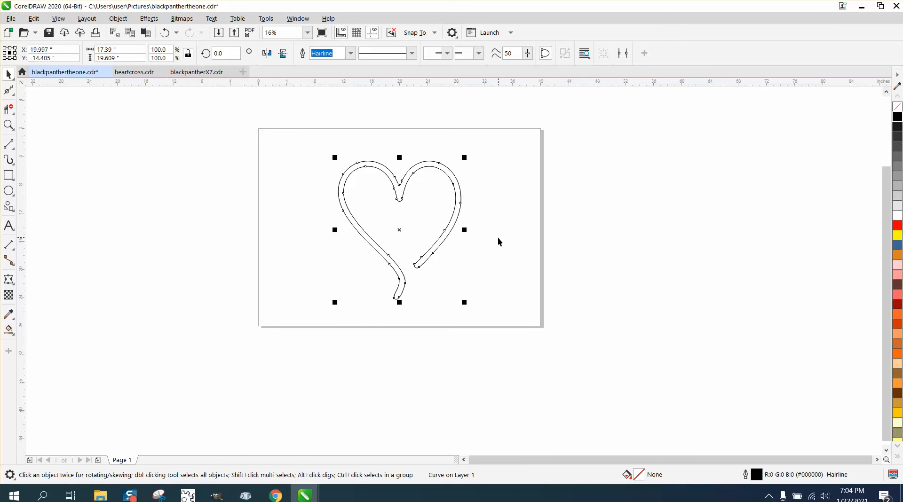
click(267, 54)
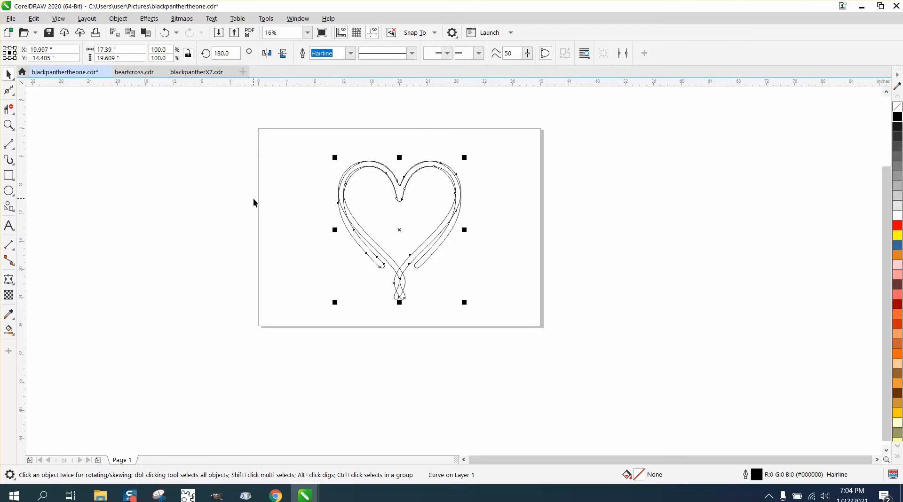
click(8, 124)
drag(365, 264, 447, 308)
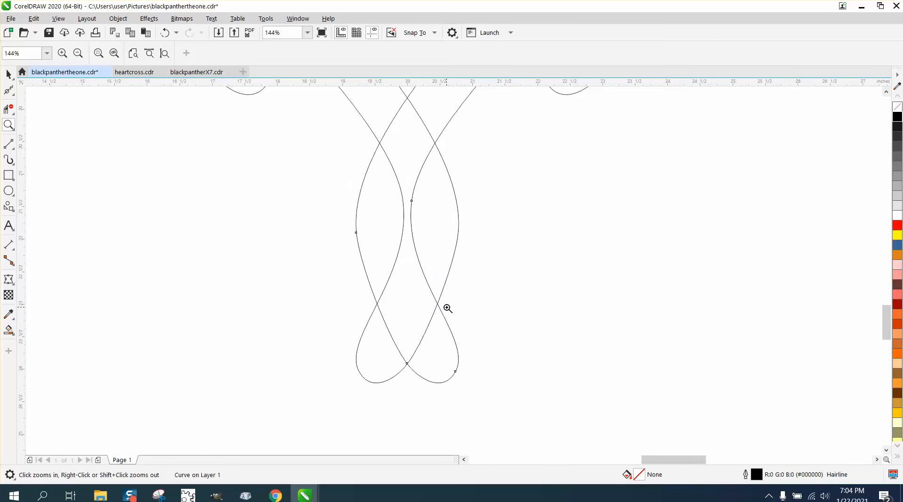
scroll(422, 293, down, 3)
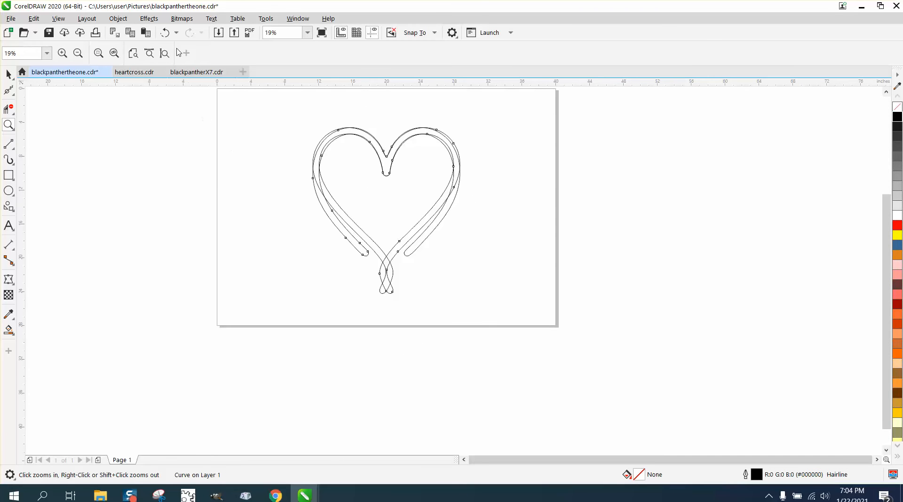
click(165, 33)
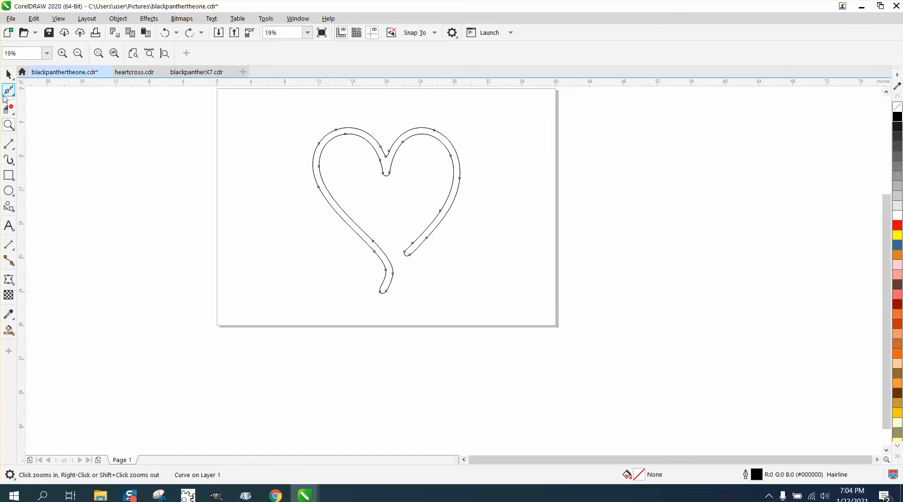
Step: Select the tail nodes of the heart curve and shift them further right toward the open end
drag(285, 124, 539, 321)
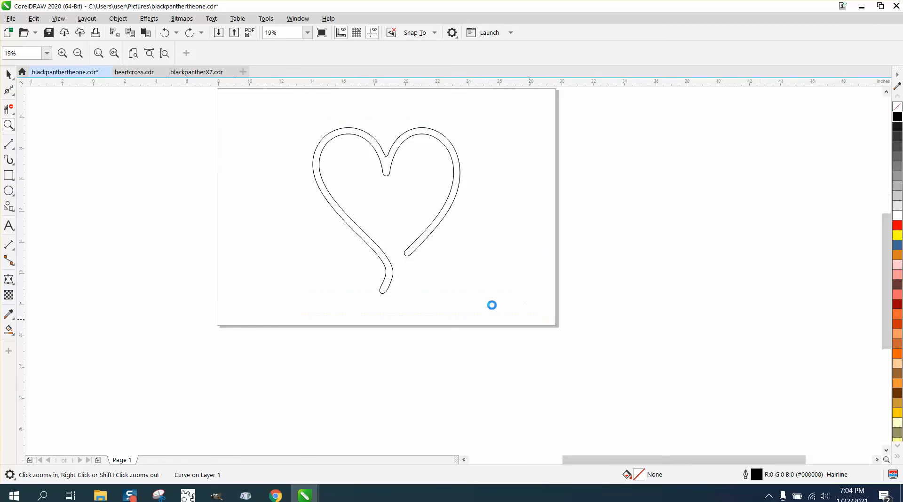
click(9, 108)
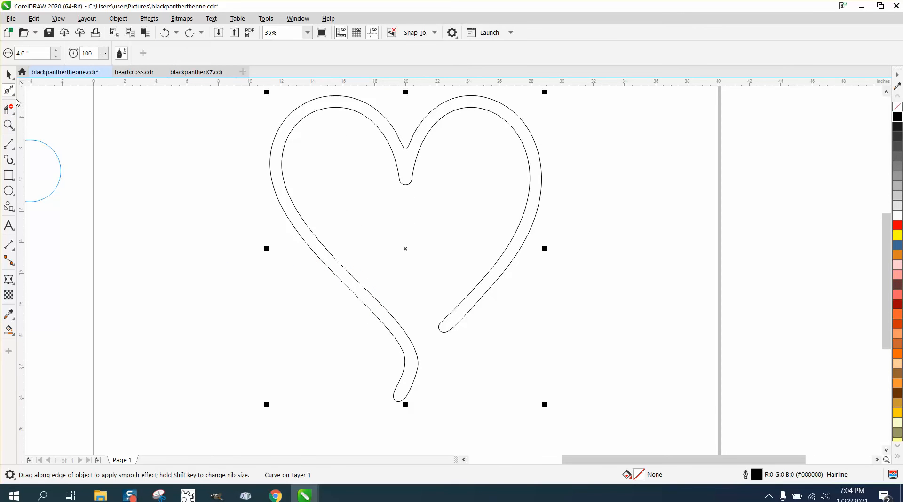
click(9, 90)
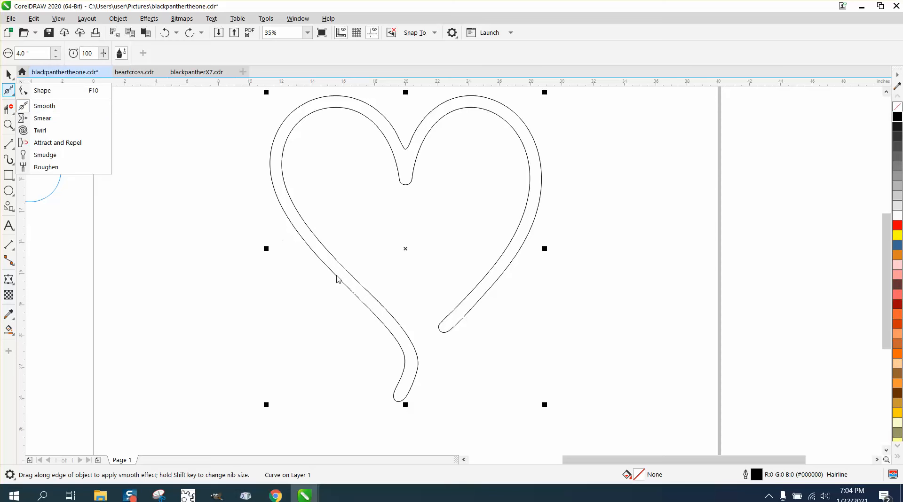
click(47, 91)
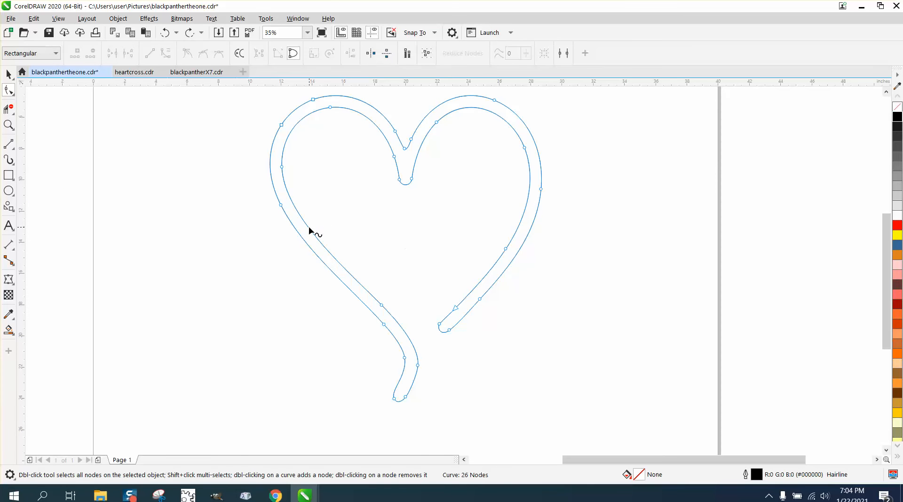
drag(301, 254, 435, 369)
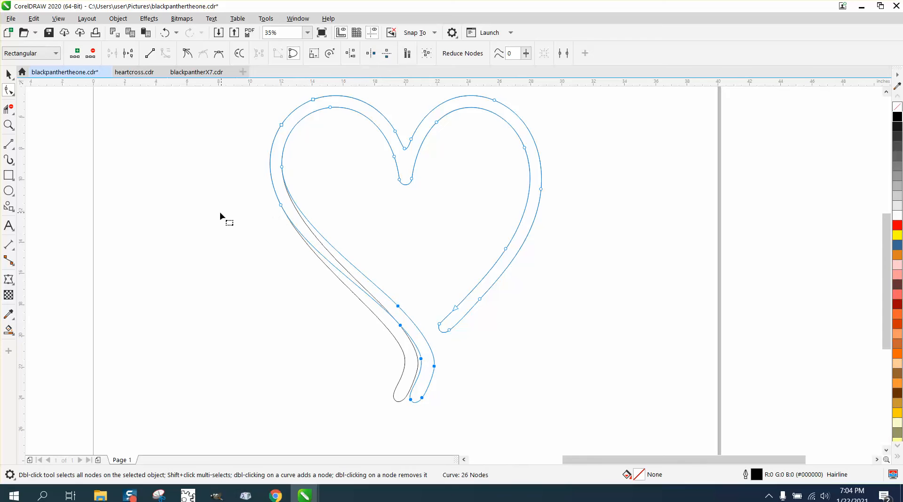
Step: Delete the leftover heart outline with the earlier tail position, keeping only the reshaped curve
click(8, 74)
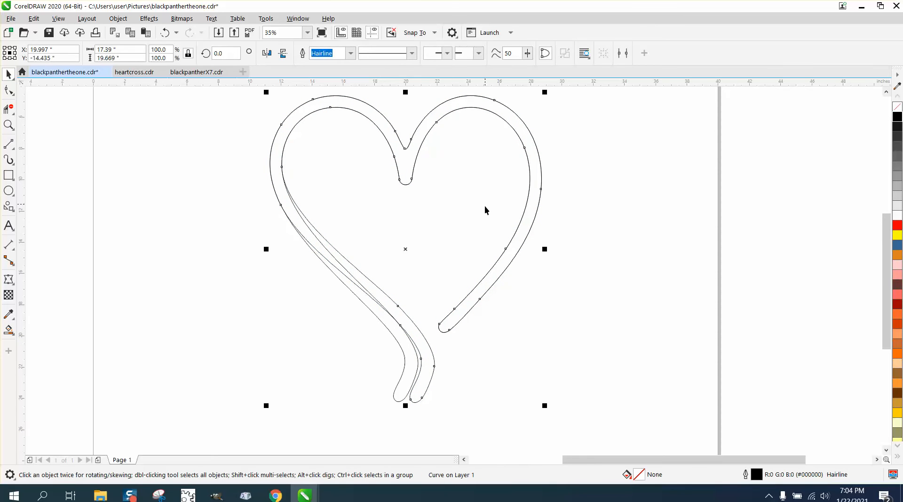
key(ctrl+z)
key(Delete)
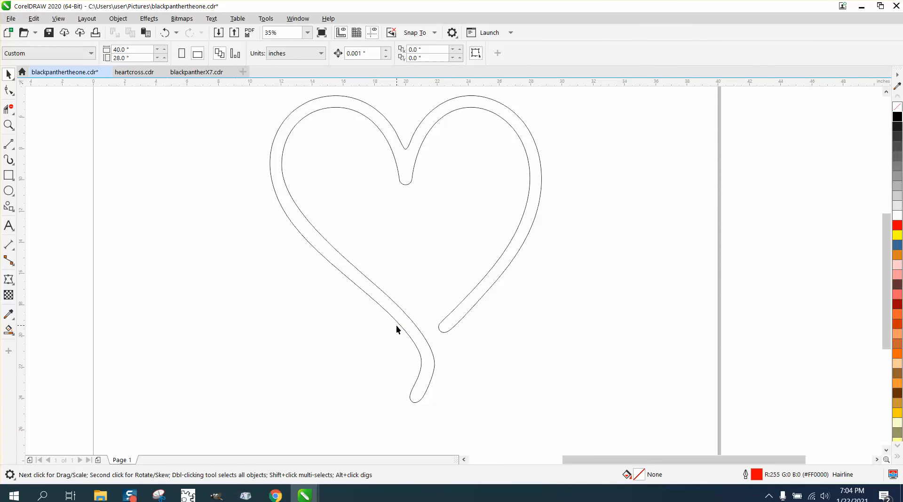
Step: Adjust the curve handle at the inner-edge node above the tail to refine the lower left side of the heart
click(396, 326)
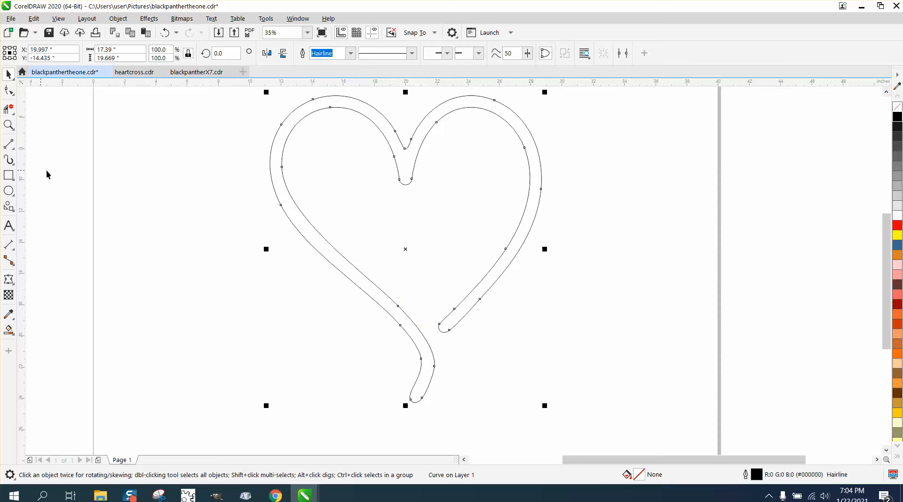
click(11, 126)
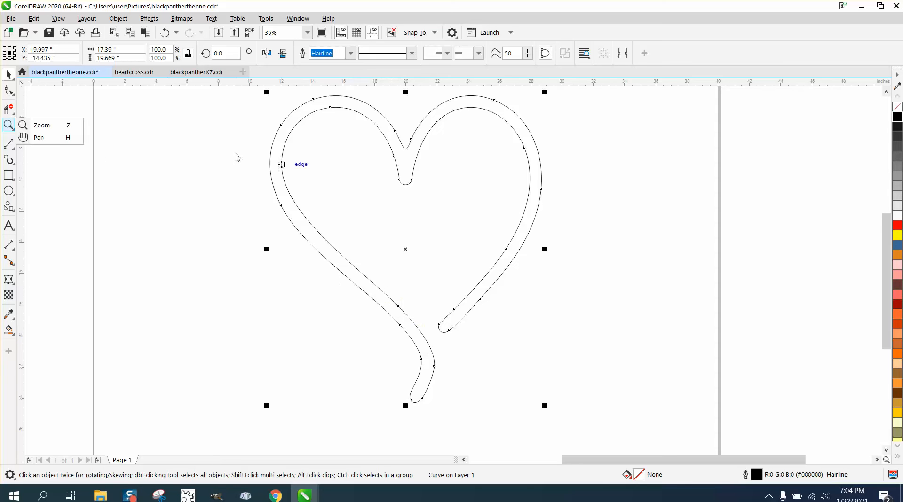
click(60, 127)
drag(196, 151, 507, 368)
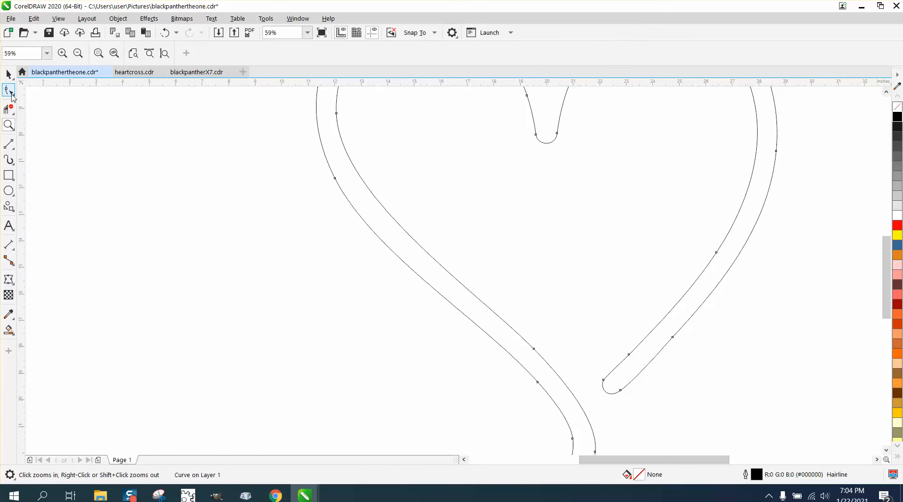
click(9, 91)
click(13, 95)
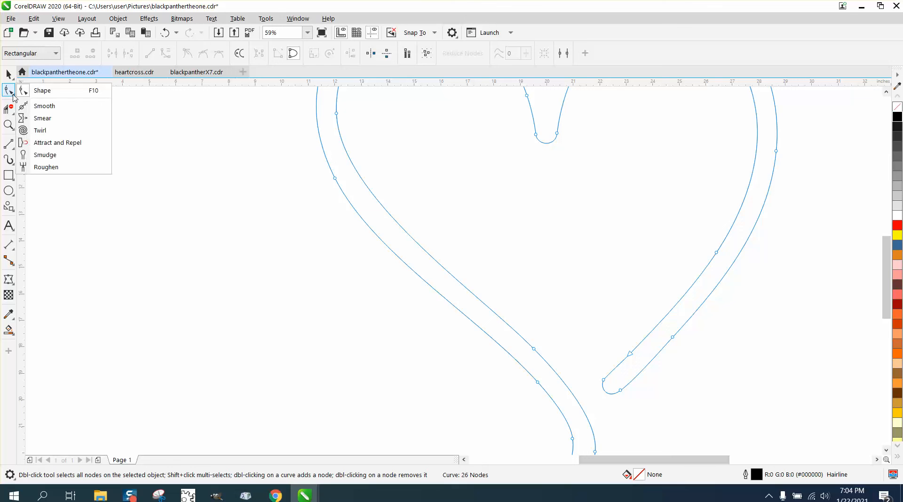
click(45, 93)
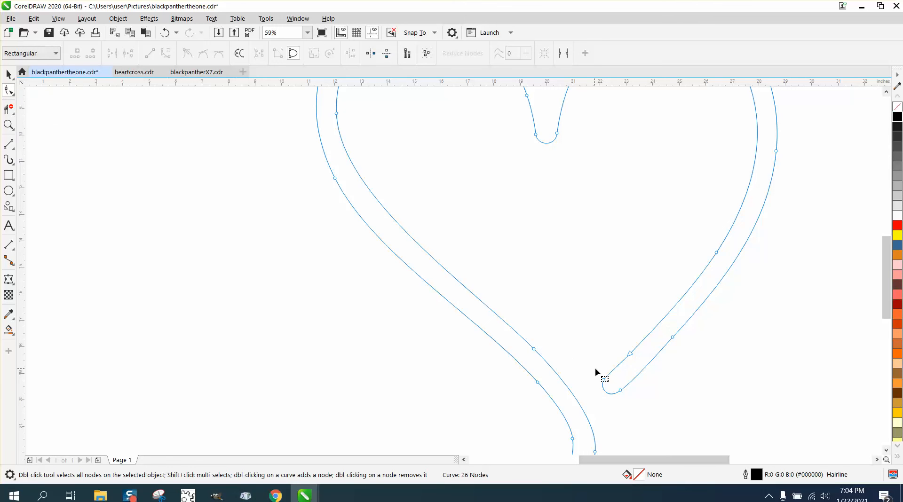
click(534, 349)
drag(479, 298, 458, 280)
scroll(260, 282, down, 2)
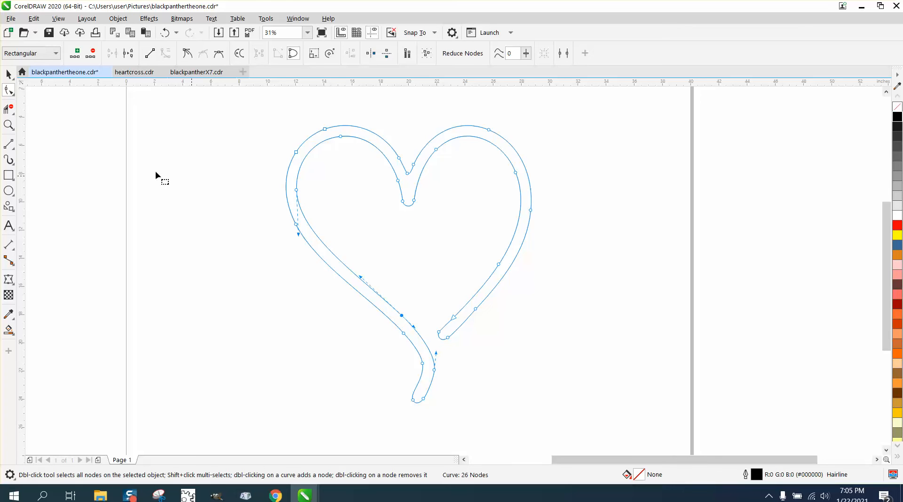
Step: Cut off the heart's right half with Virtual Segment Delete, using a temporary vertical line about 6.5 inches long through the center notch
click(14, 146)
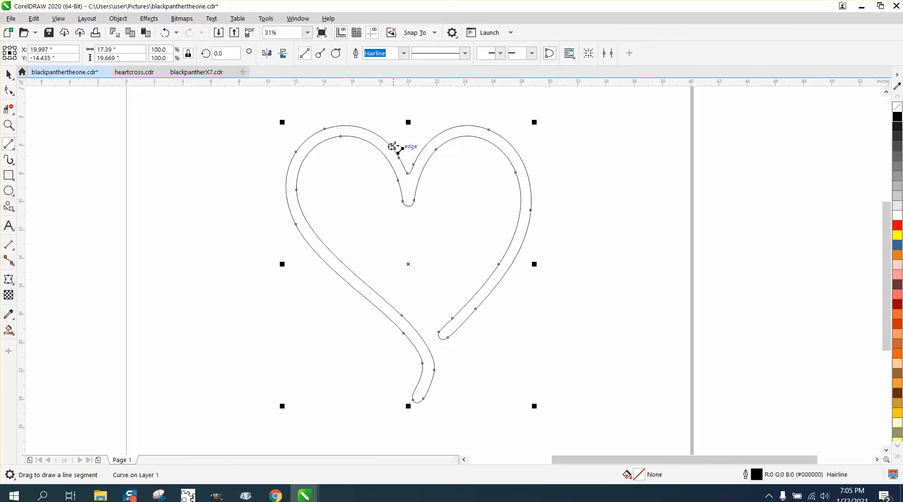
mouse_move(410, 139)
mouse_down()
mouse_move(417, 231)
mouse_move(409, 232)
mouse_up()
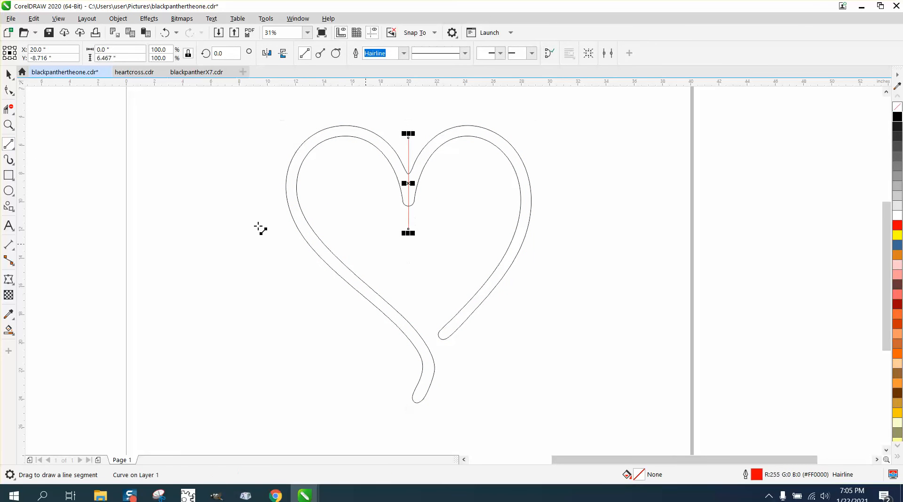
click(9, 109)
drag(443, 128, 528, 191)
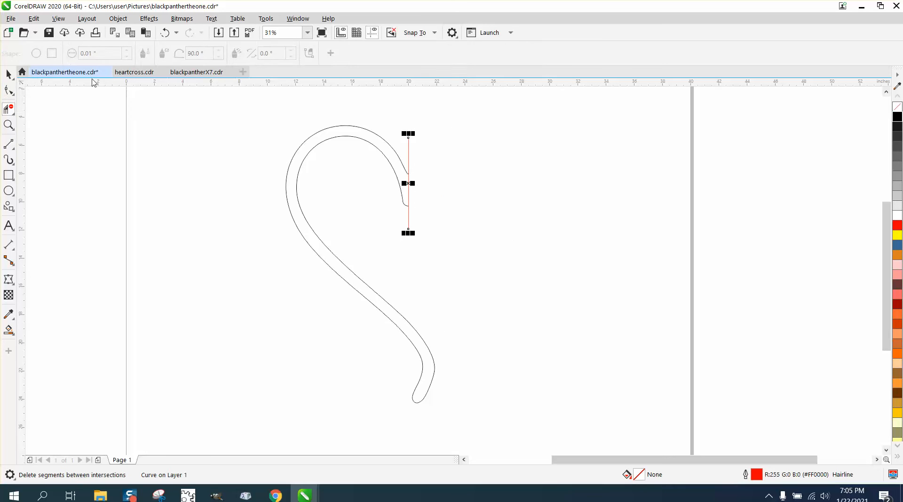
key(space)
key(Delete)
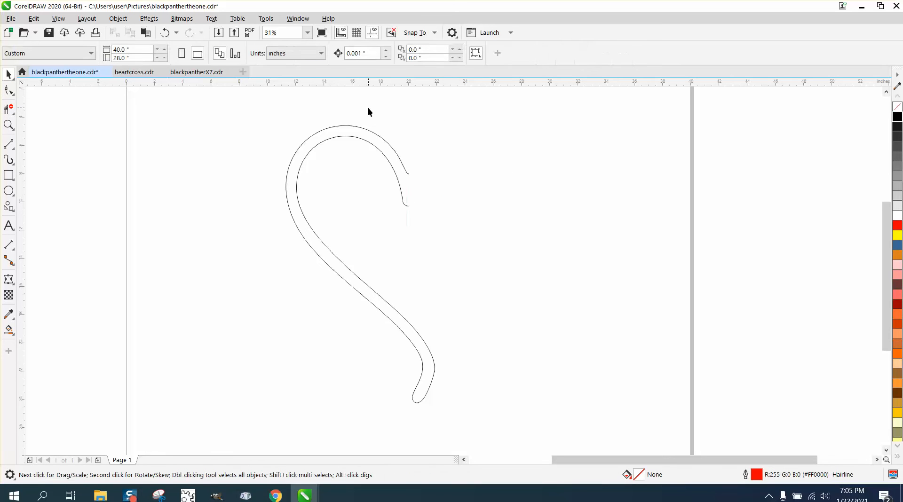
Step: Create a horizontally mirrored copy of the remaining left half on its right side
click(367, 142)
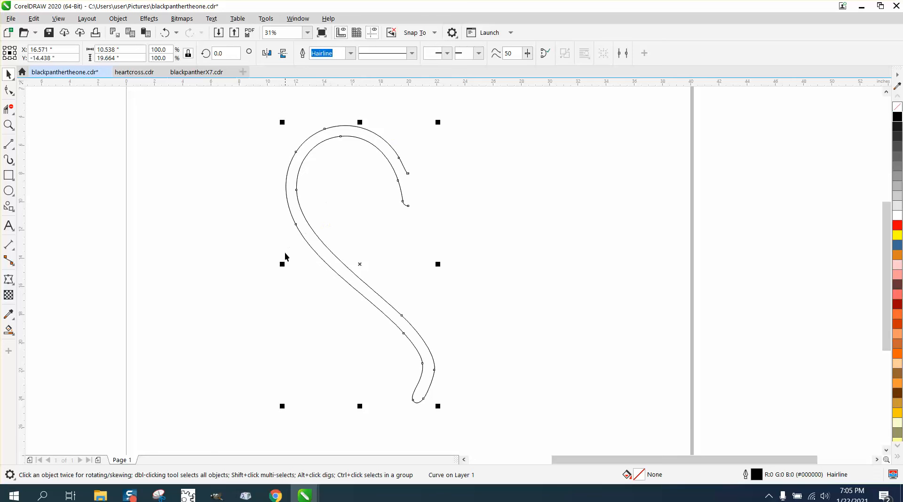
drag(283, 264, 441, 267)
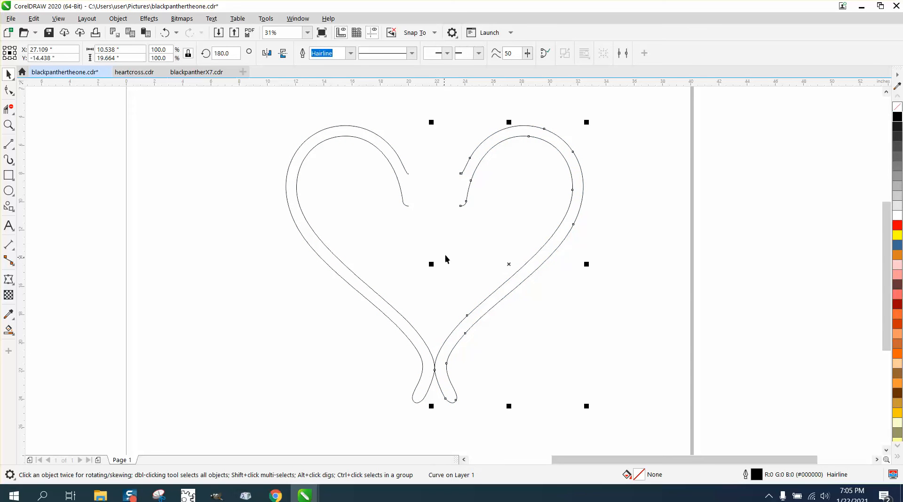
Step: Move the mirrored right half inward until its upper notch end meets the end of the left half
click(433, 182)
click(461, 174)
drag(461, 173, 409, 177)
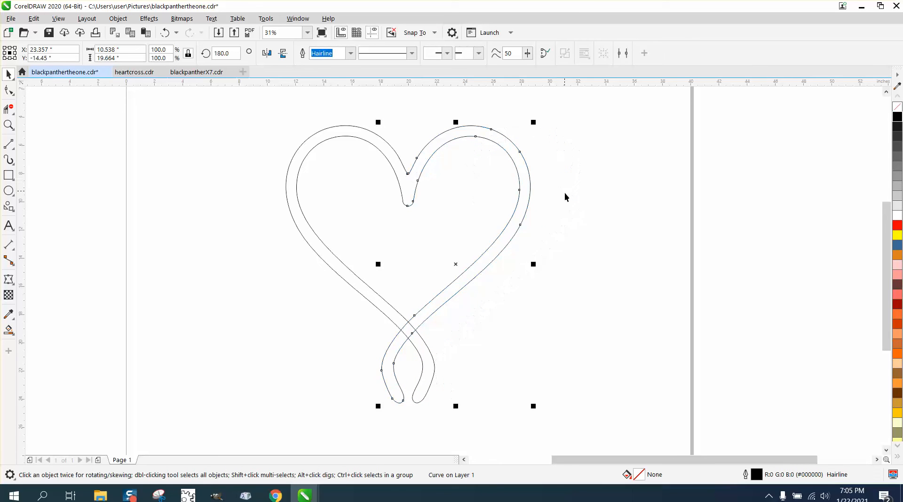
click(571, 244)
Step: Realign the right half of the heart so its line ends meet the left half's ends exactly at the center notch
click(8, 125)
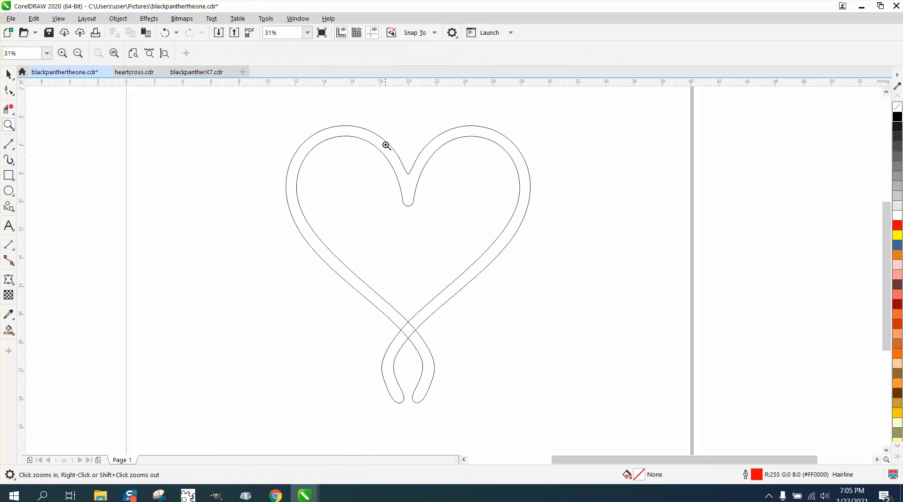
drag(382, 140, 452, 232)
drag(424, 200, 439, 229)
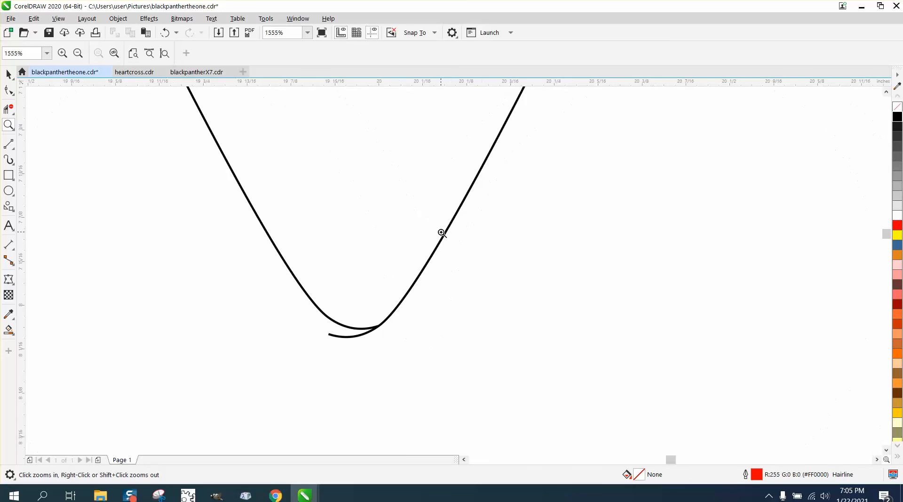
scroll(287, 202, down, 3)
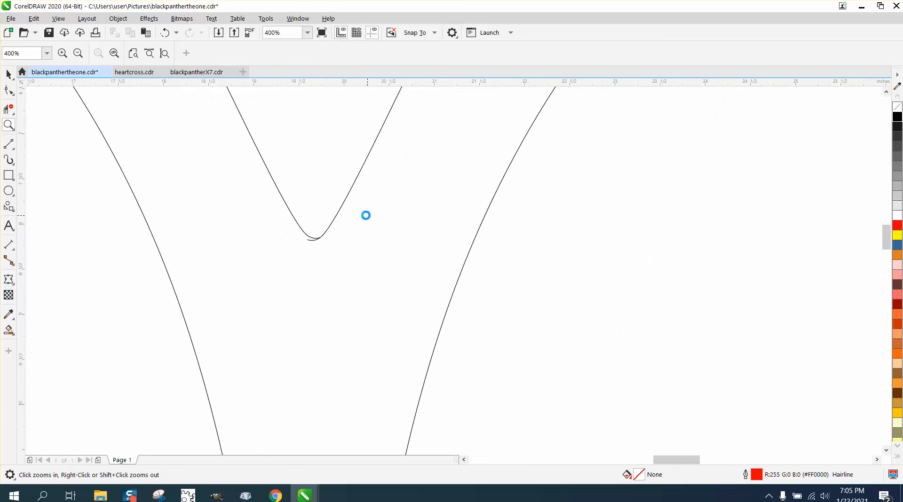
drag(336, 312, 367, 334)
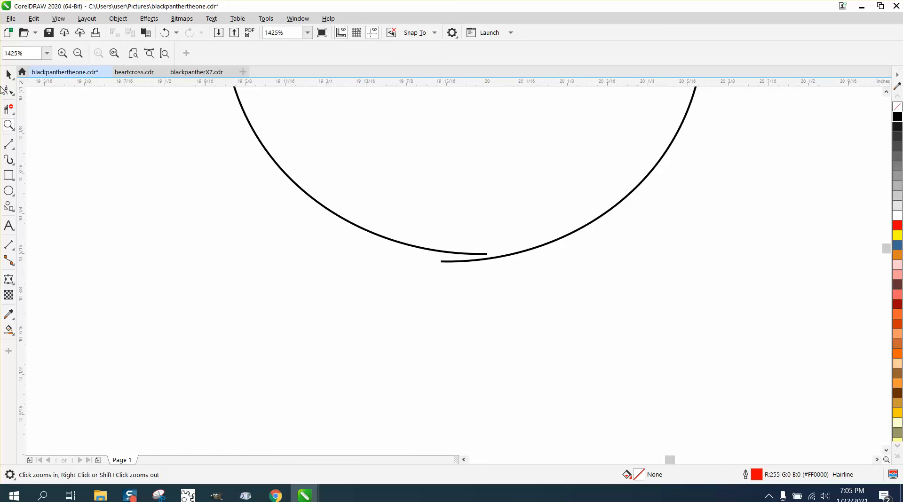
scroll(232, 227, down, 3)
scroll(245, 227, down, 2)
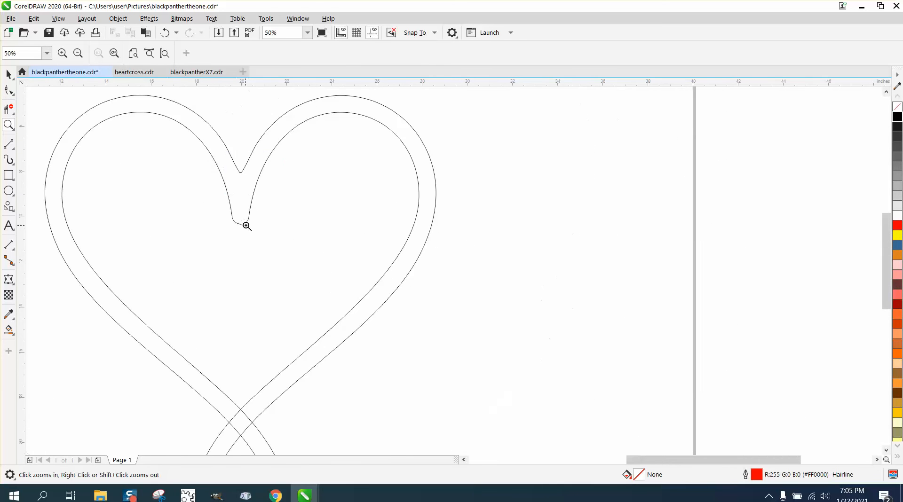
drag(227, 158, 284, 192)
click(8, 74)
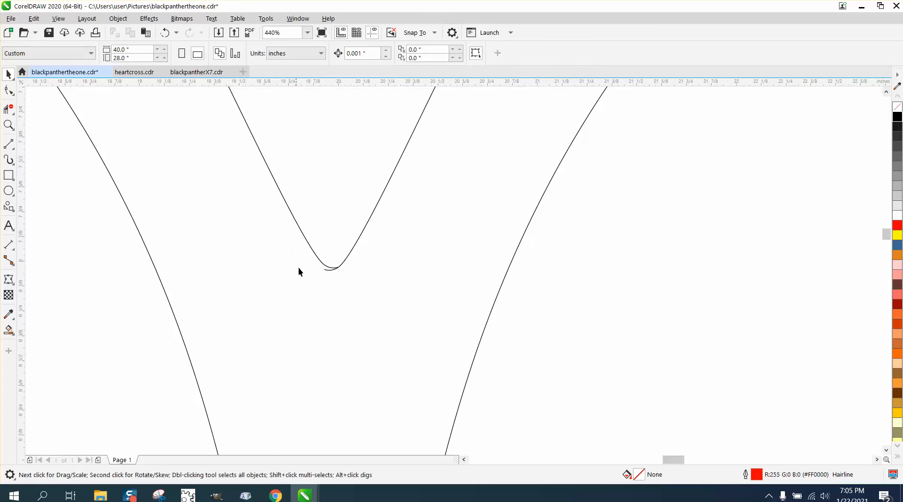
click(328, 270)
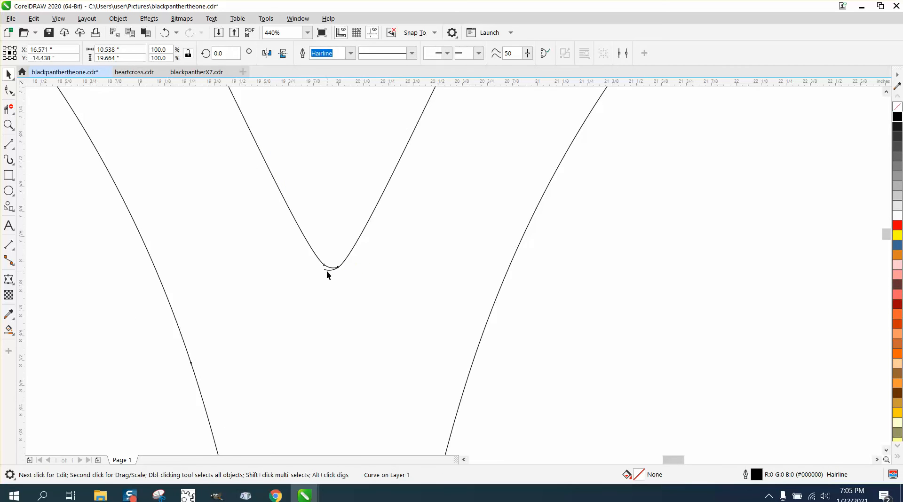
drag(323, 268, 343, 272)
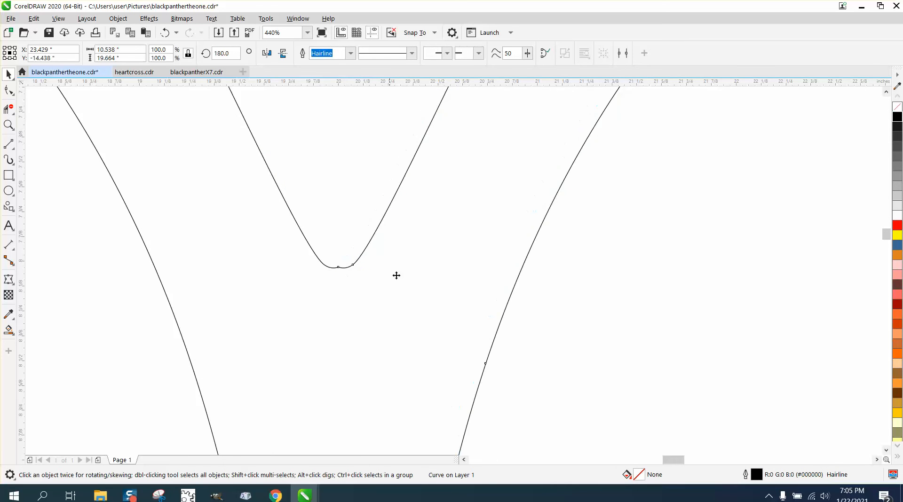
click(590, 294)
Step: Remove the overlapping line segments inside the tail crossing with Virtual Segment Delete
scroll(324, 246, down, 5)
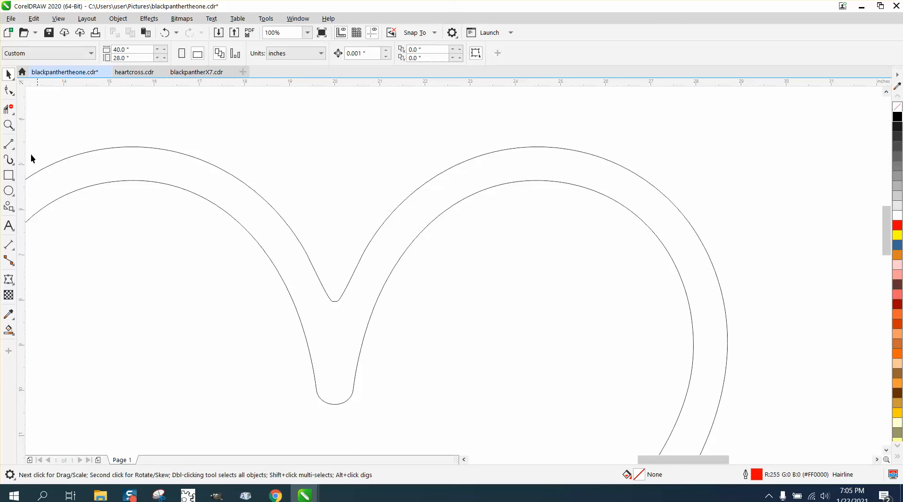
drag(298, 371, 412, 430)
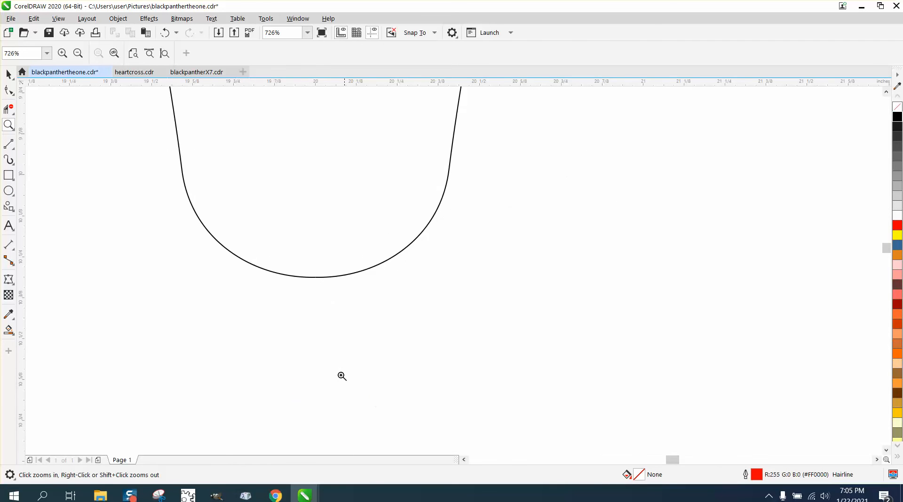
scroll(342, 376, down, 8)
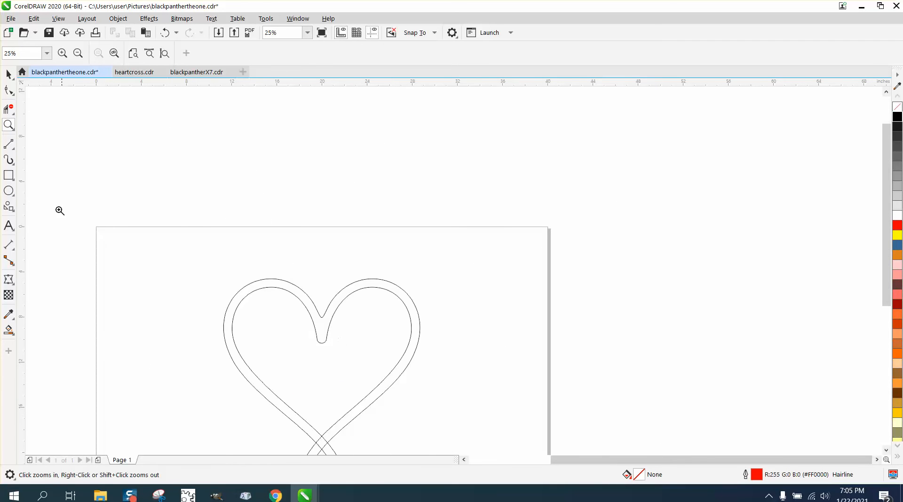
scroll(195, 254, down, 2)
drag(186, 296, 307, 351)
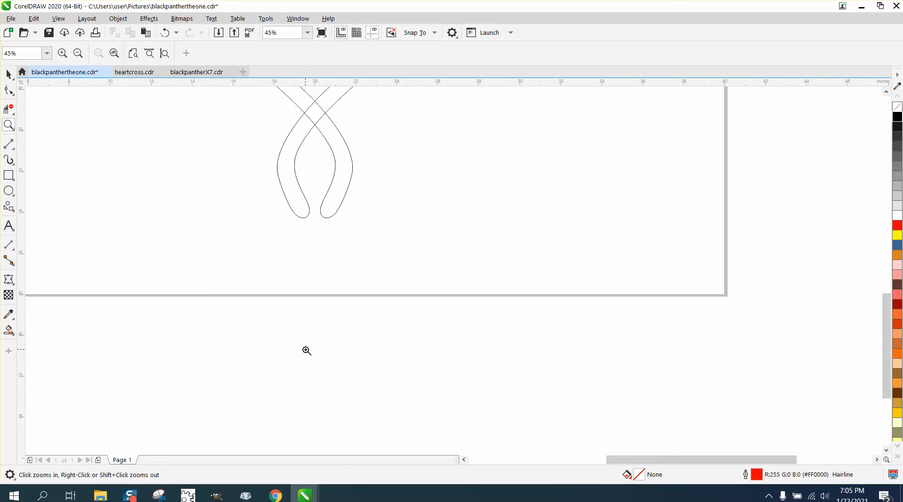
click(9, 109)
click(311, 116)
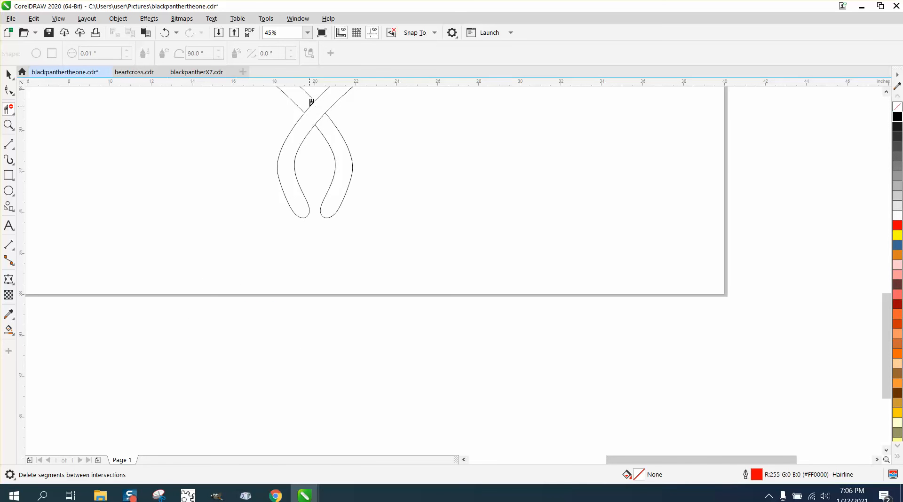
Step: Draw a rectangle about 28.7 by 22.3 inches around the heart and create a black Smart Fill shape inside its double outline
scroll(373, 263, down, 2)
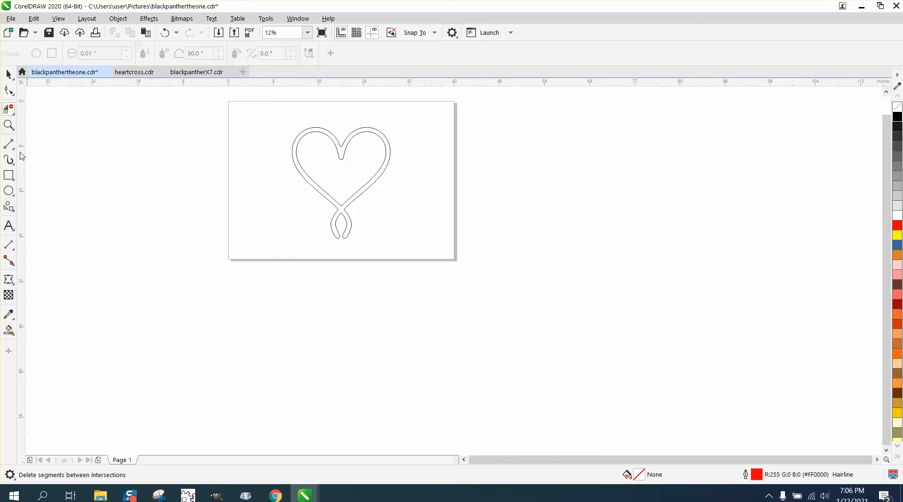
click(8, 175)
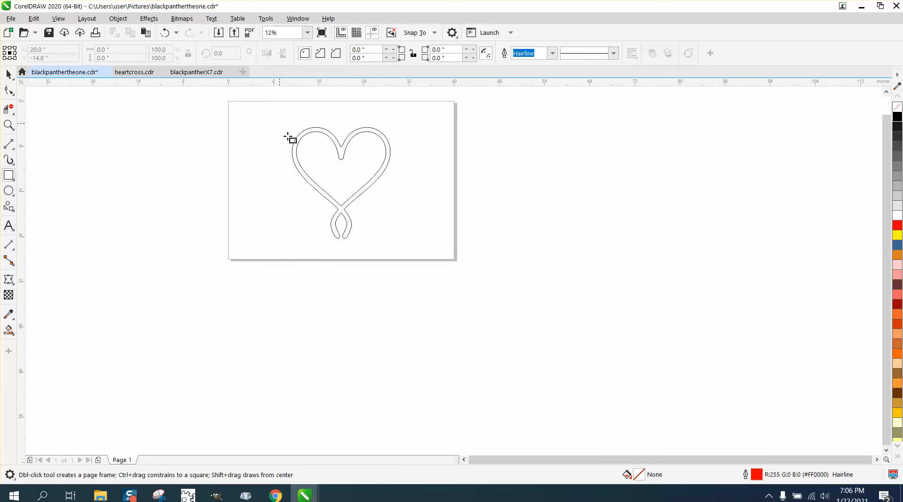
mouse_move(279, 122)
mouse_down()
mouse_move(442, 235)
mouse_move(441, 249)
mouse_up()
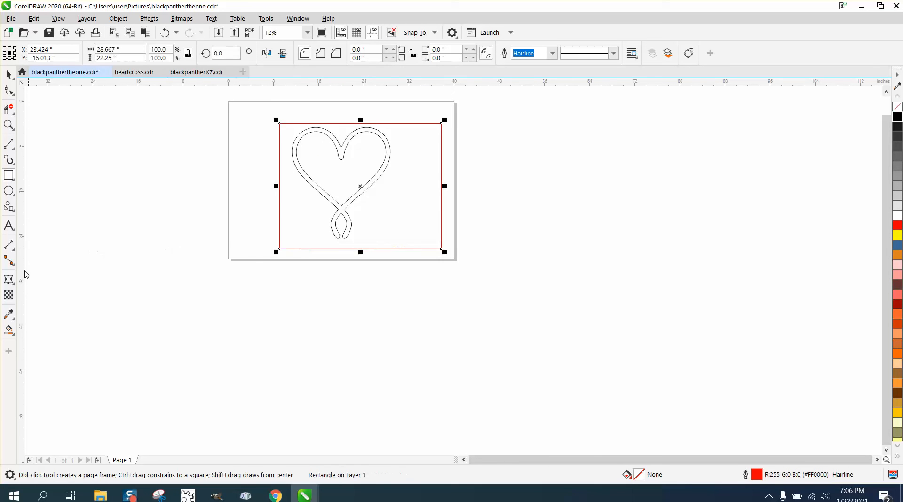
click(9, 330)
click(339, 206)
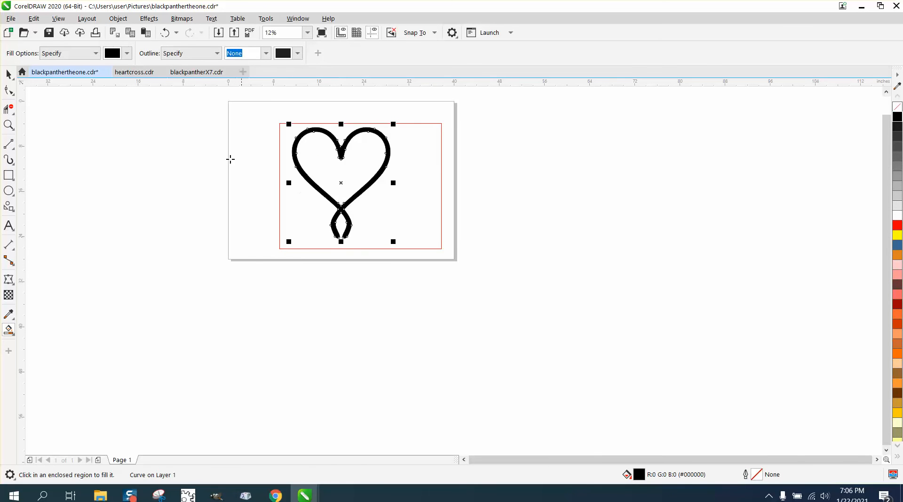
Step: Move the black-filled heart off the page to the right, remove its fill and give it a black hairline outline
click(9, 74)
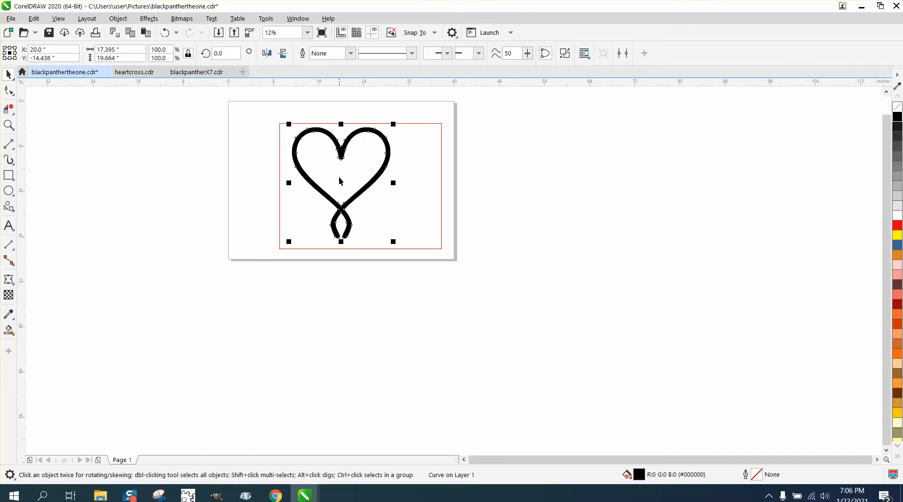
drag(340, 181, 534, 181)
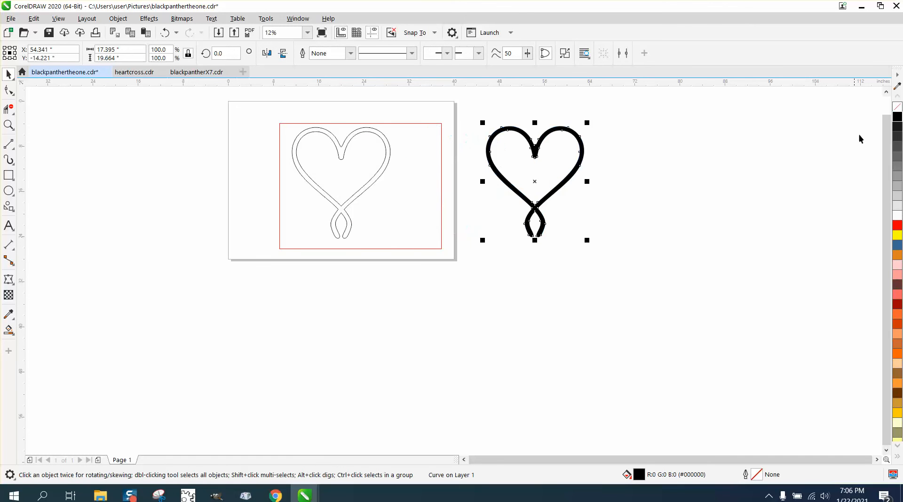
click(895, 107)
right_click(896, 117)
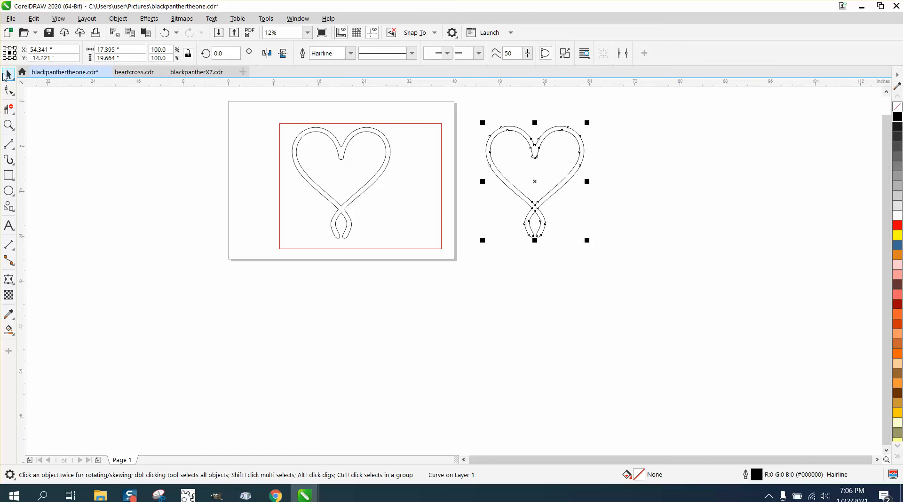
Step: Delete the red rectangle and the original heart halves, and center the new closed heart on the page
click(428, 247)
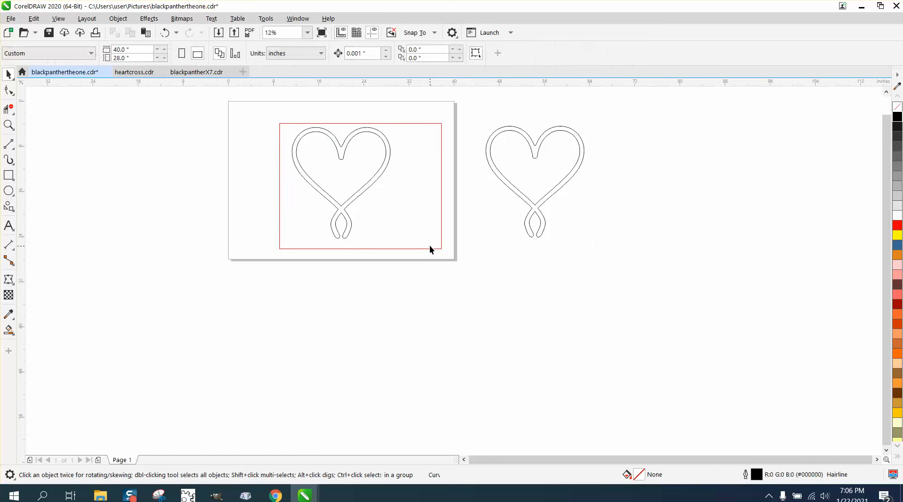
click(377, 186)
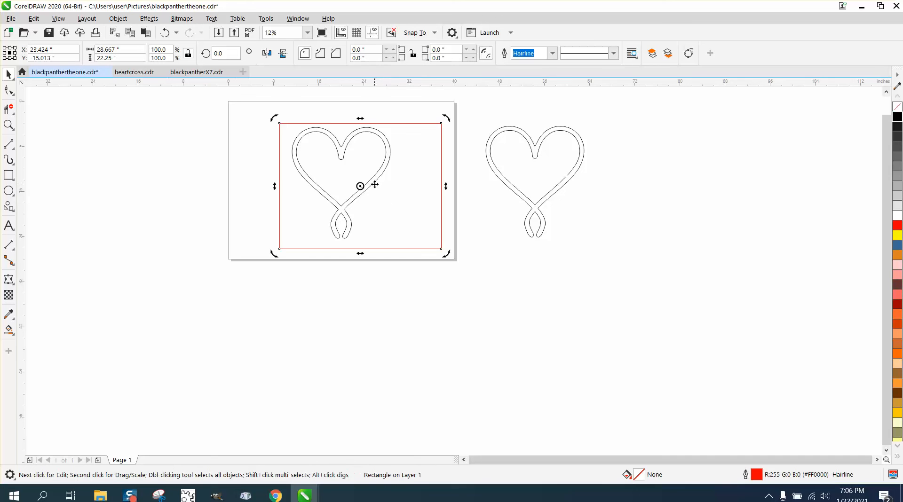
click(373, 177)
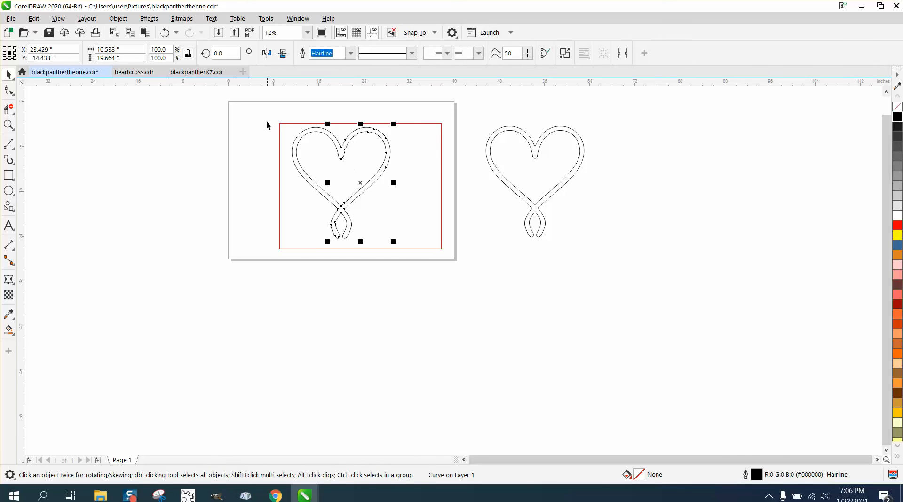
drag(261, 110, 488, 292)
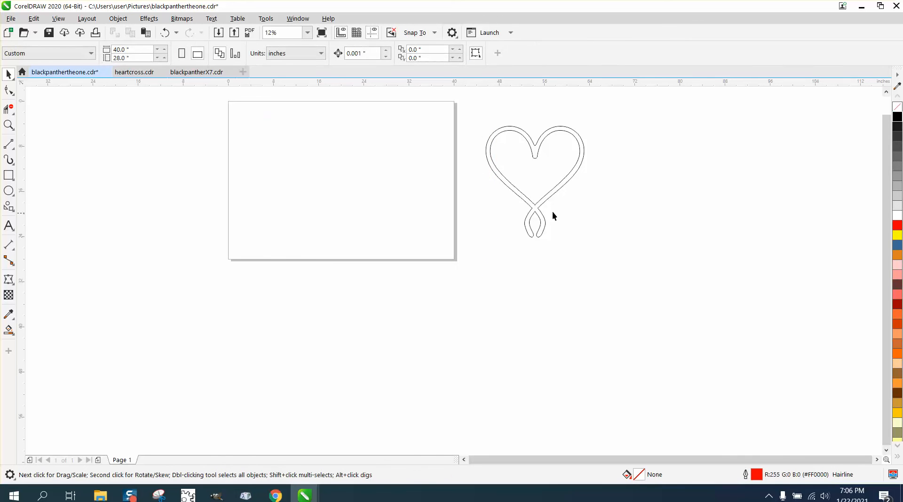
click(542, 203)
key(p)
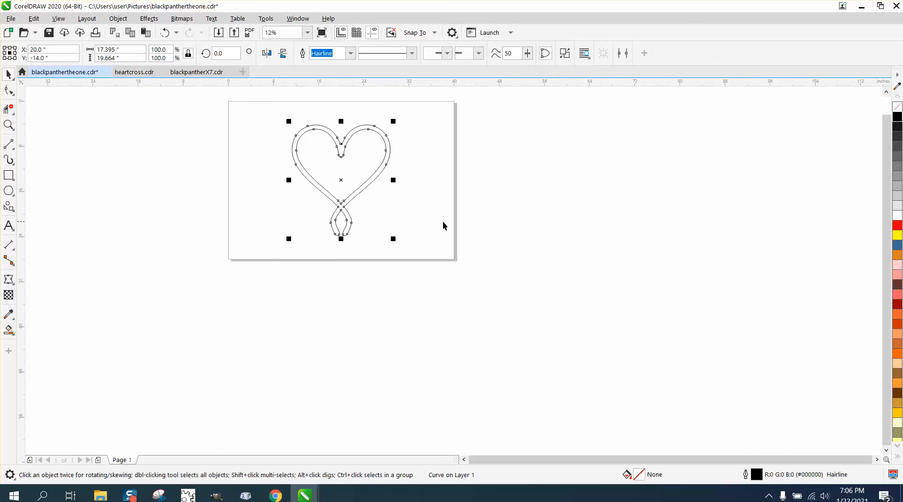
Step: Choose the Smooth tool for the base of the heart's upper center notch and set its nib size to 0.5 inches
click(9, 125)
drag(248, 113, 467, 228)
drag(407, 185, 450, 223)
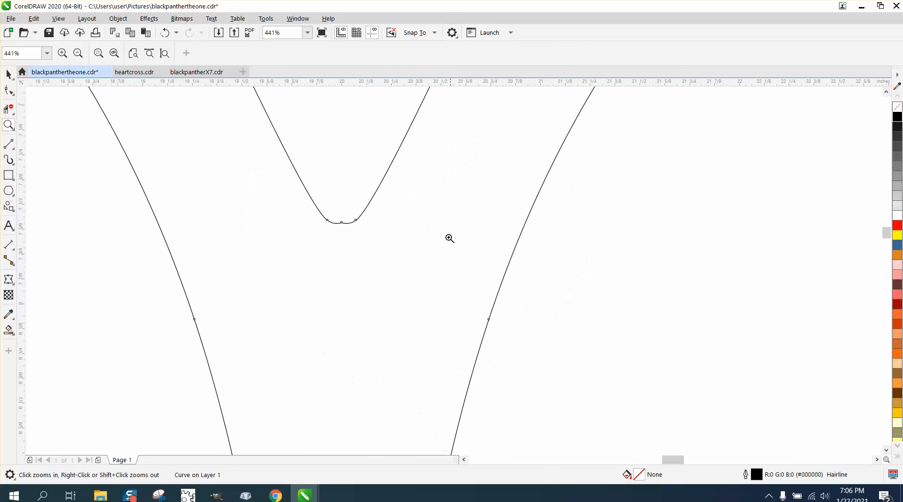
drag(328, 194, 418, 251)
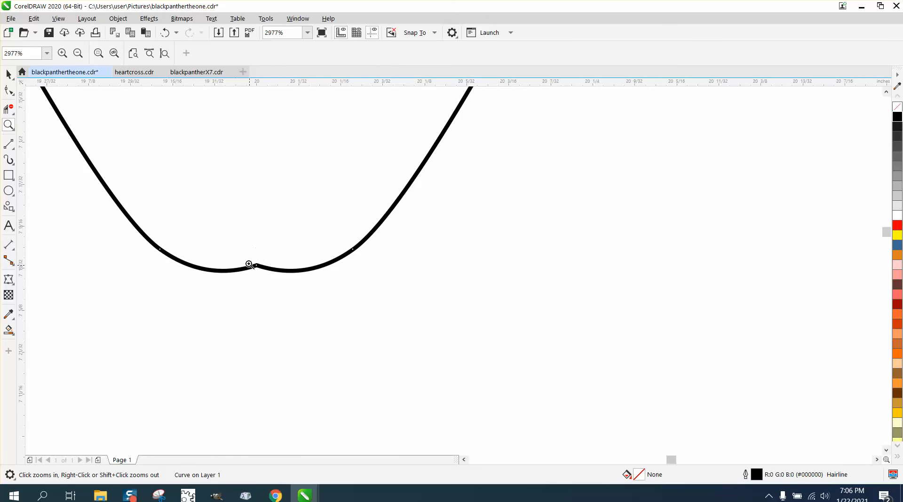
click(14, 96)
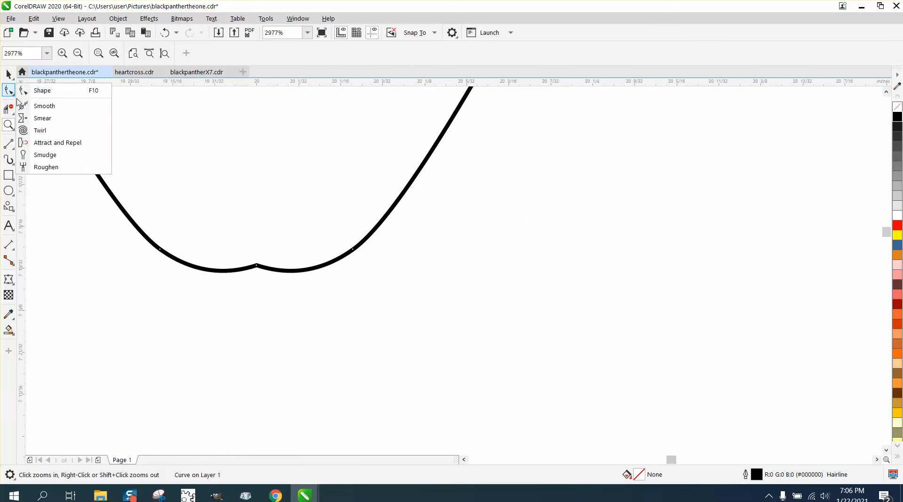
click(41, 105)
scroll(348, 261, down, 2)
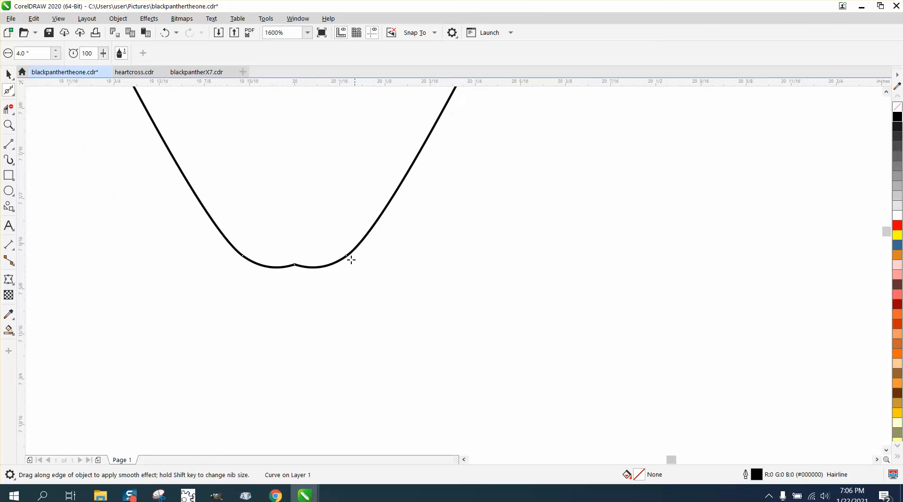
double_click(26, 53)
text(1)
key(Return)
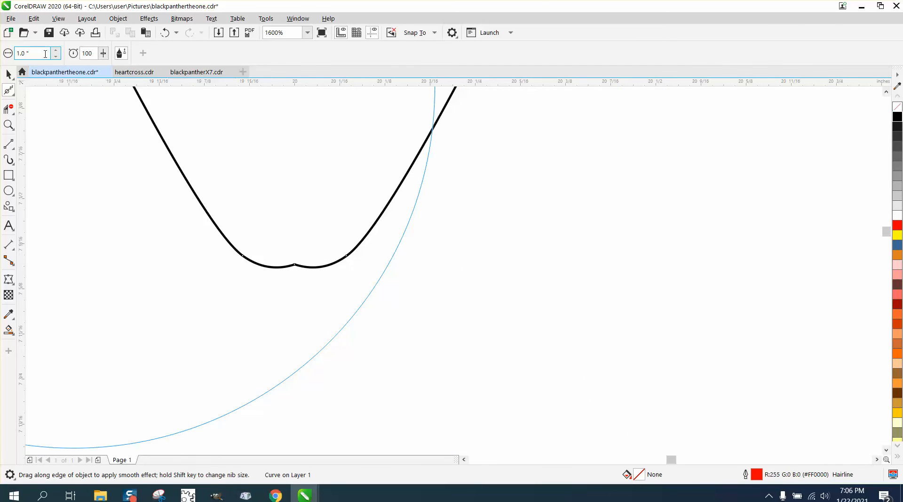
key(BackSpace)
key(Return)
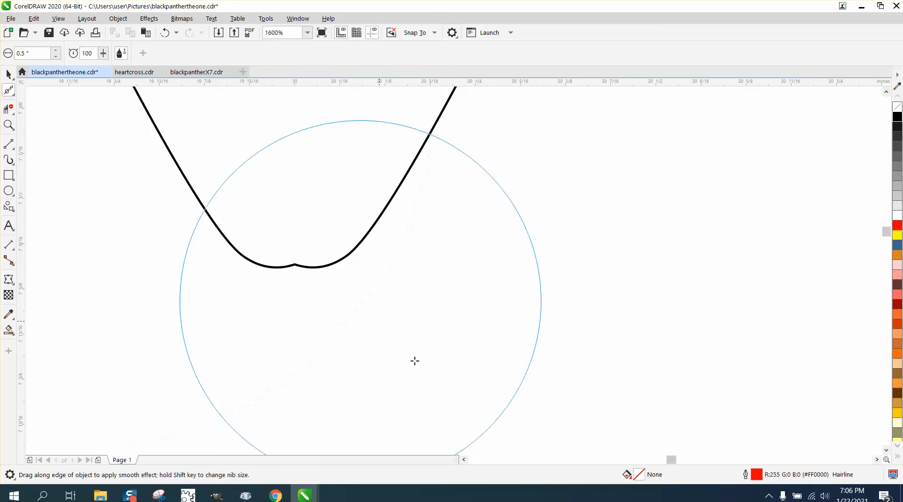
Step: Smooth out the small cusp at the base of the heart's upper center notch
click(295, 265)
drag(295, 266, 290, 264)
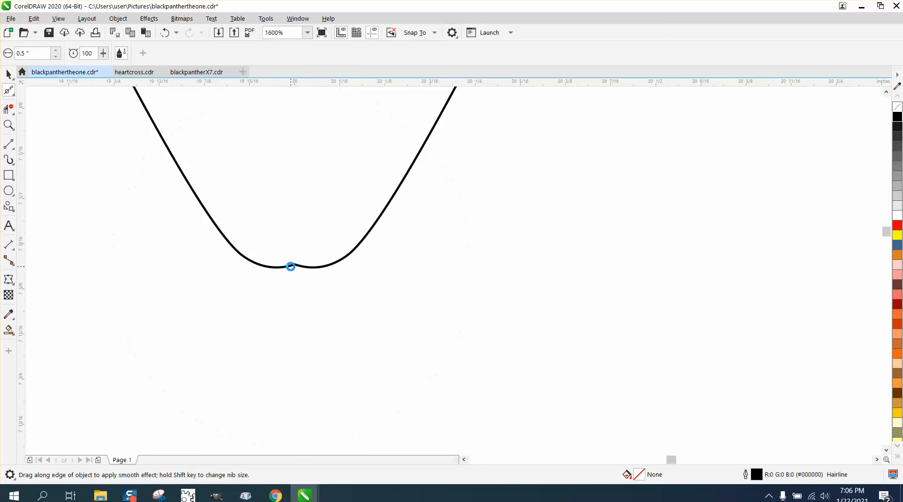
scroll(351, 320, down, 5)
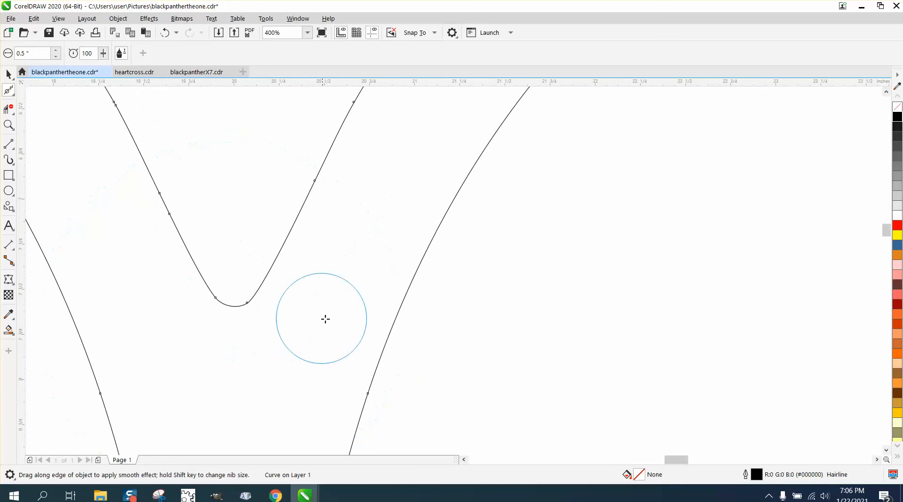
scroll(367, 387, down, 1)
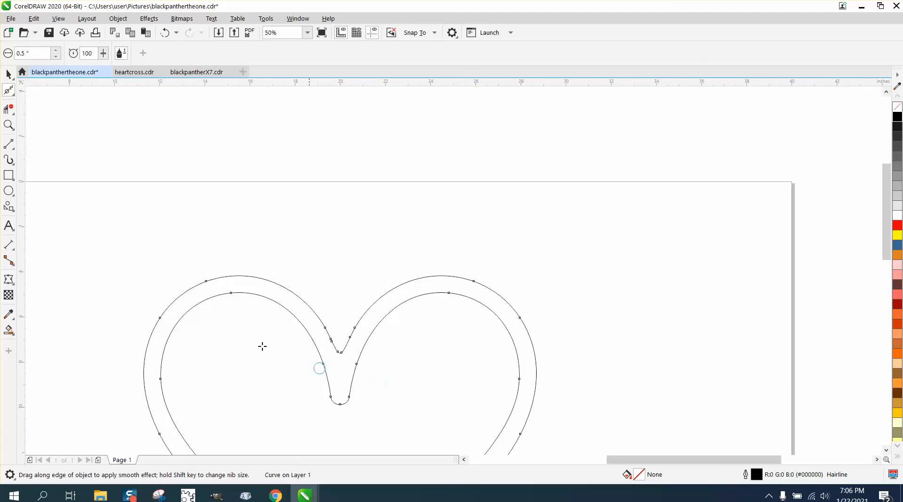
Step: Use Smart Fill to fill the band between the heart's contours, including its crossing tails, with black and no outline, and deselect it
click(8, 74)
scroll(326, 194, down, 2)
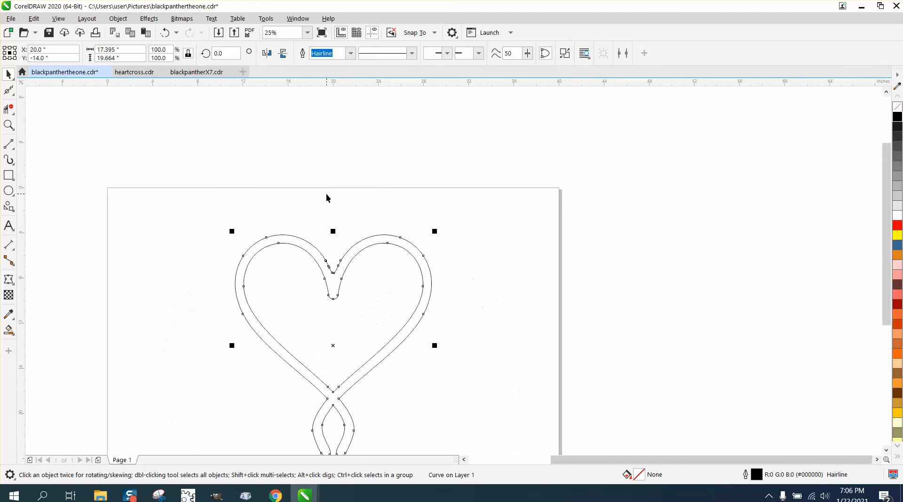
click(9, 125)
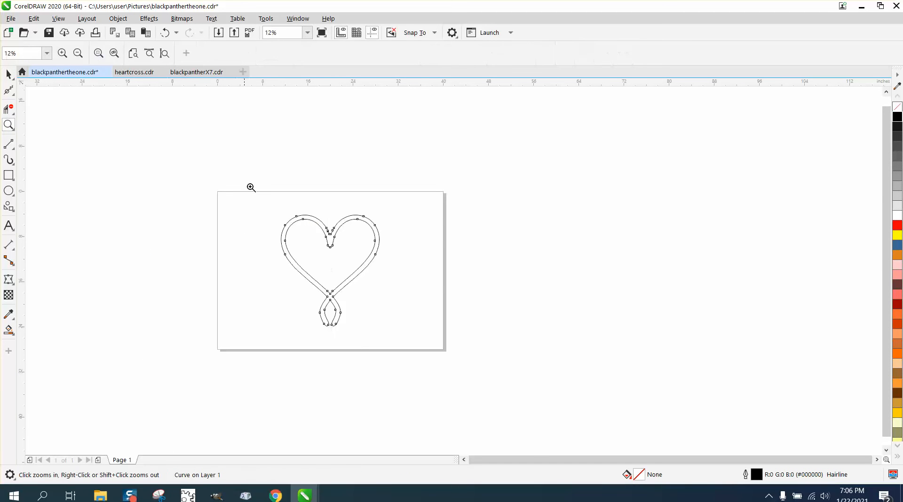
drag(373, 303, 443, 366)
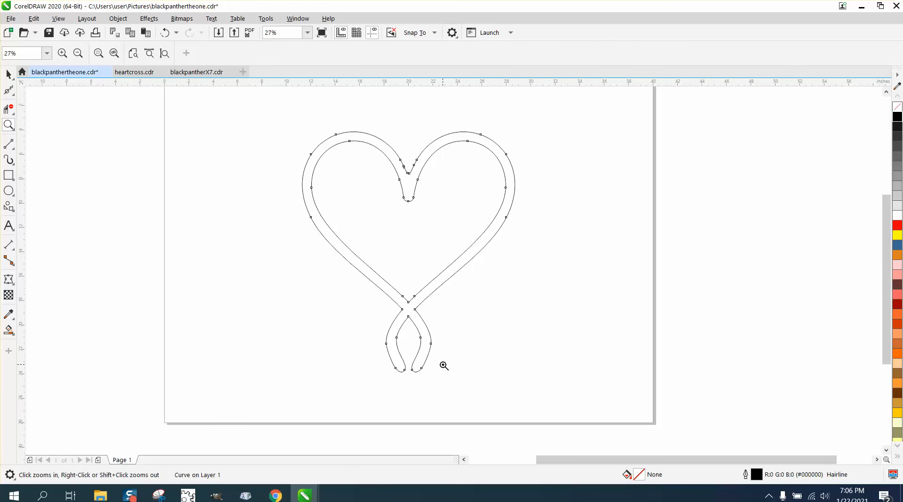
click(8, 330)
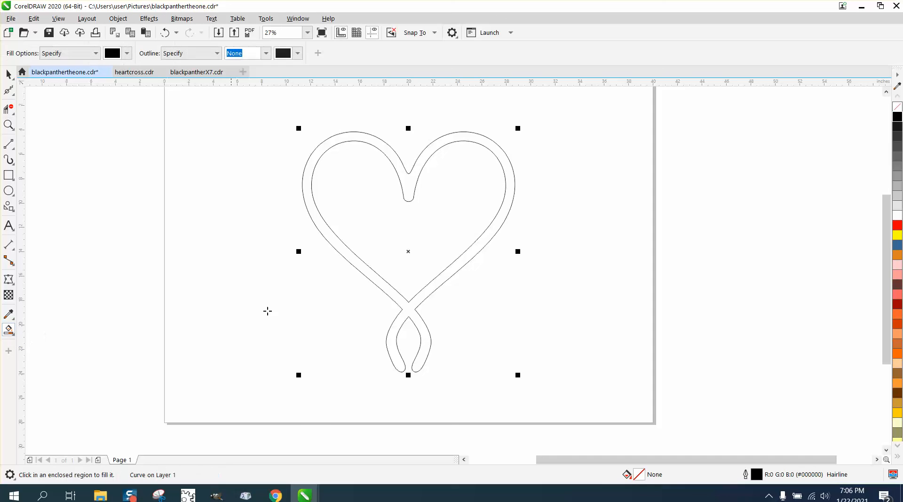
click(363, 273)
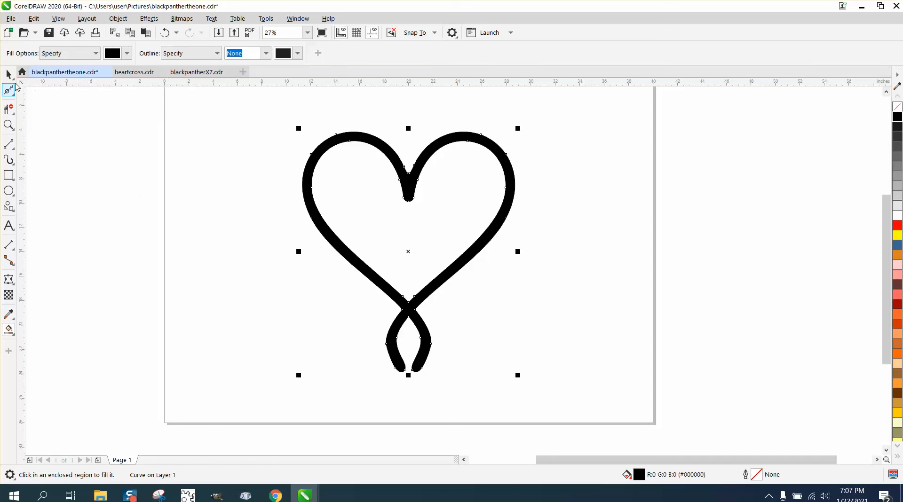
click(12, 77)
click(221, 163)
click(9, 74)
click(249, 149)
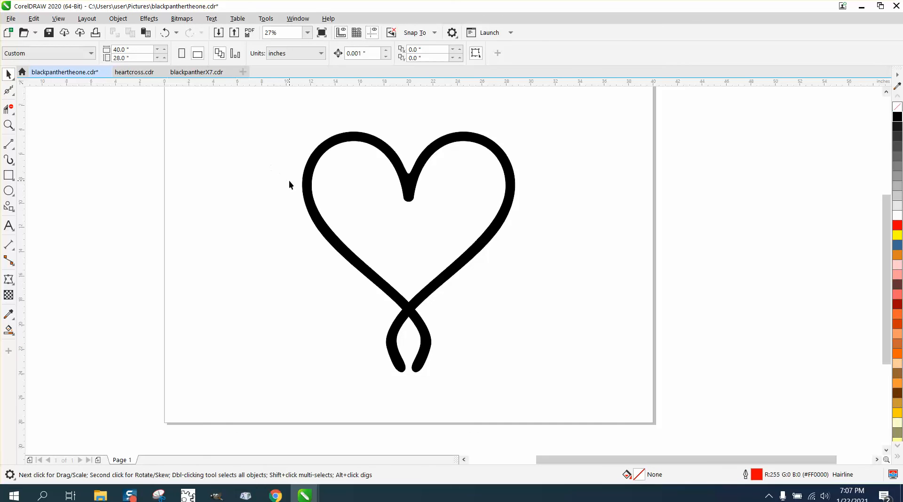